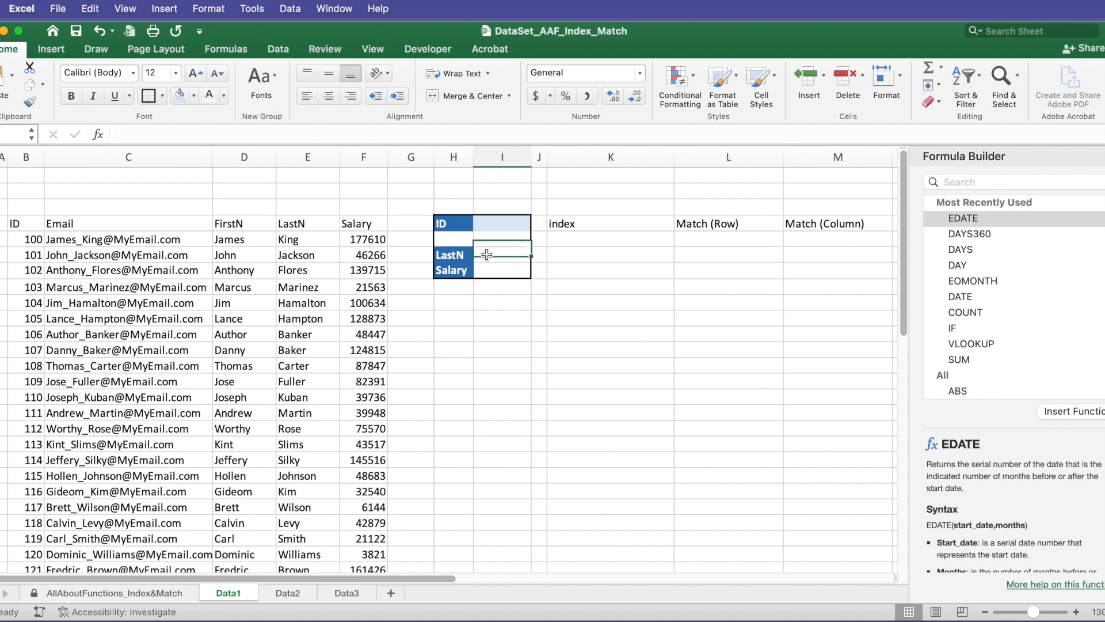
Fill the LastN and Salary result cells I6:I7 with light grey, and enter 113 as the lookup ID in I4.
left_click(195, 95)
left_click(184, 192)
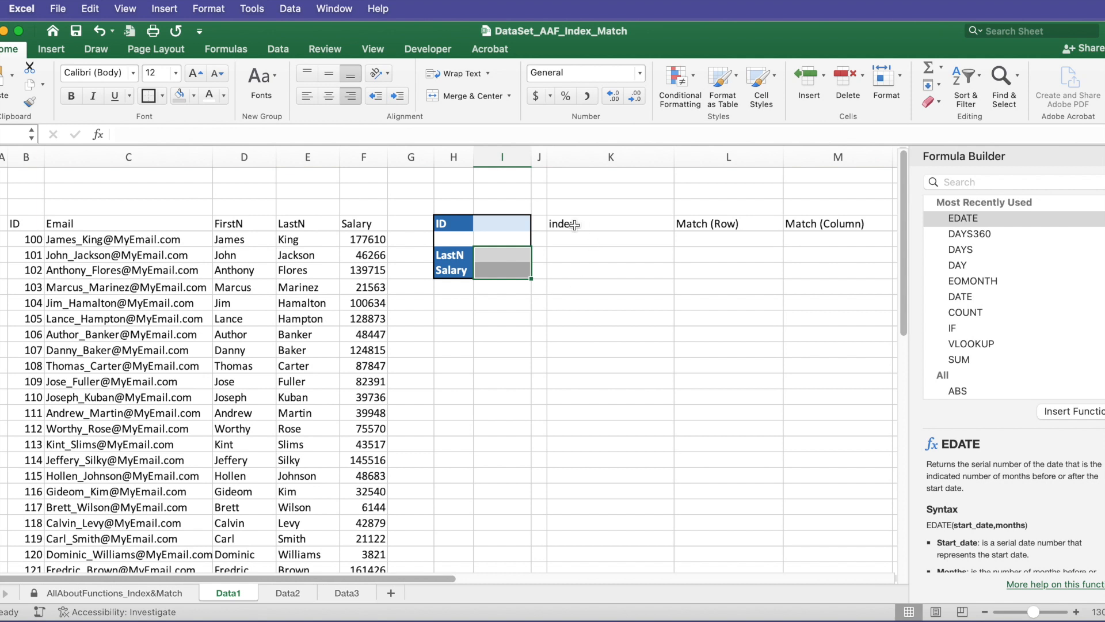
left_click(505, 224)
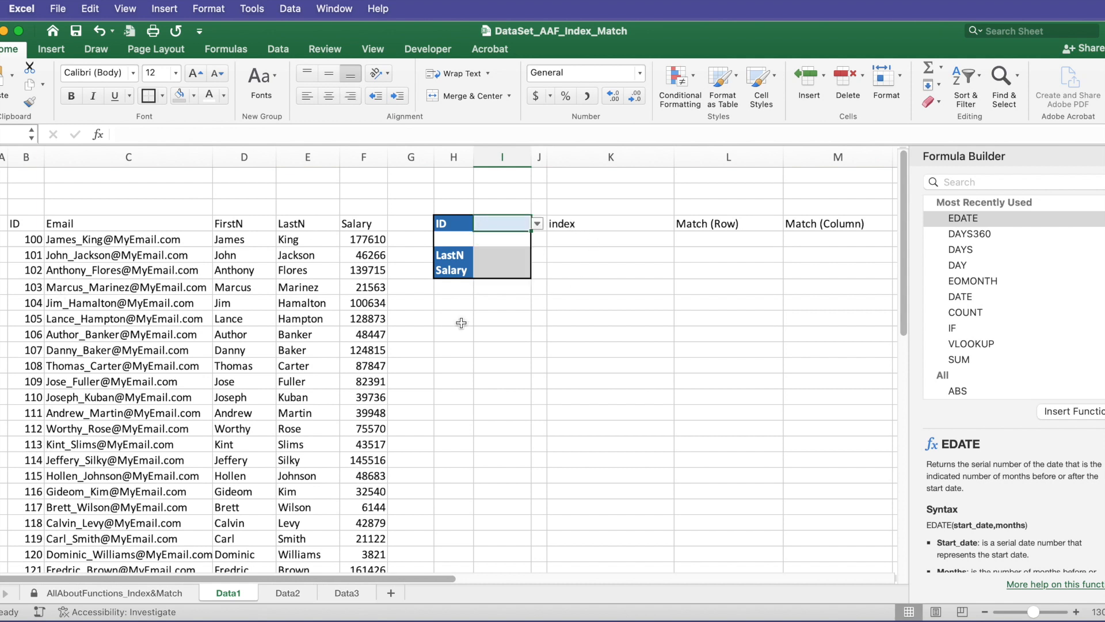
type("113")
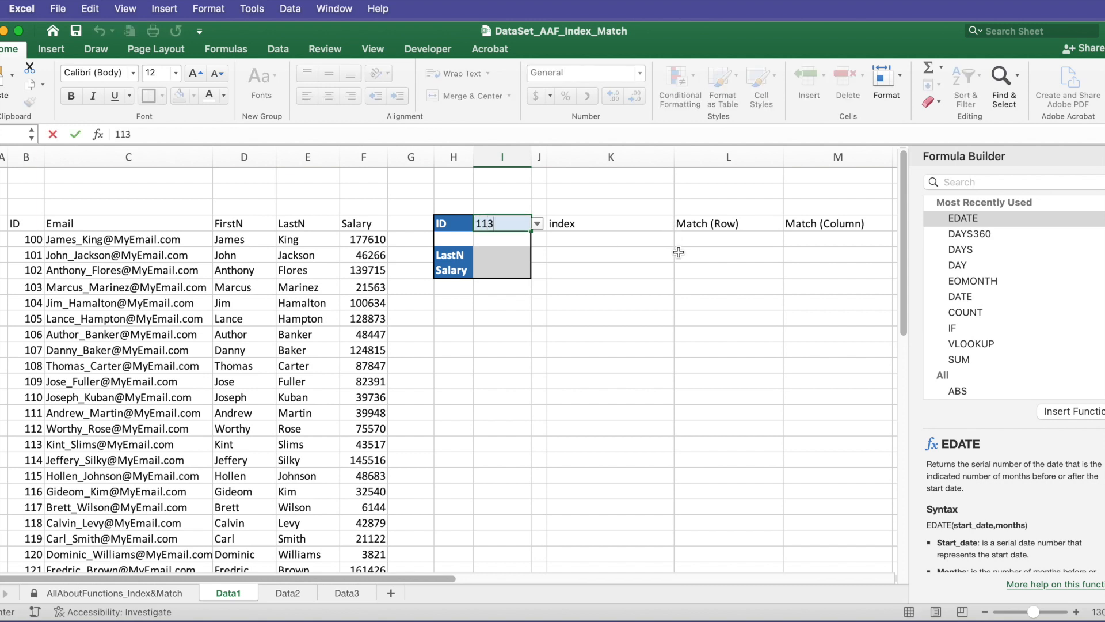
Start an INDEX function in K6 using the array,row_num,column_num form, with the data range B5:F55 as its array.
left_click(593, 249)
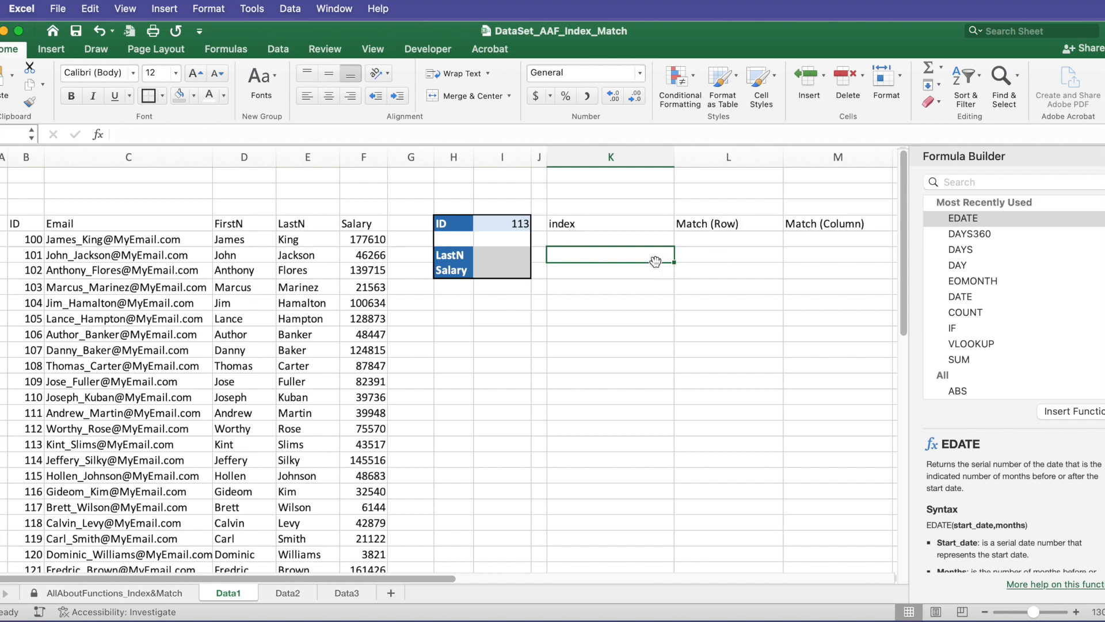
type("=ind")
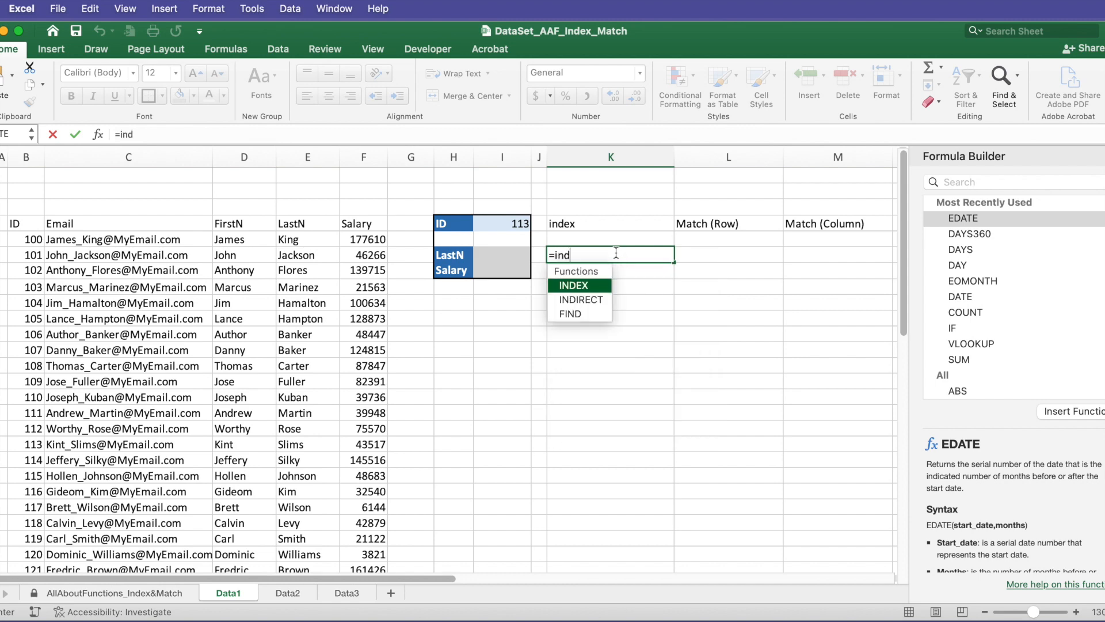
double_click(585, 284)
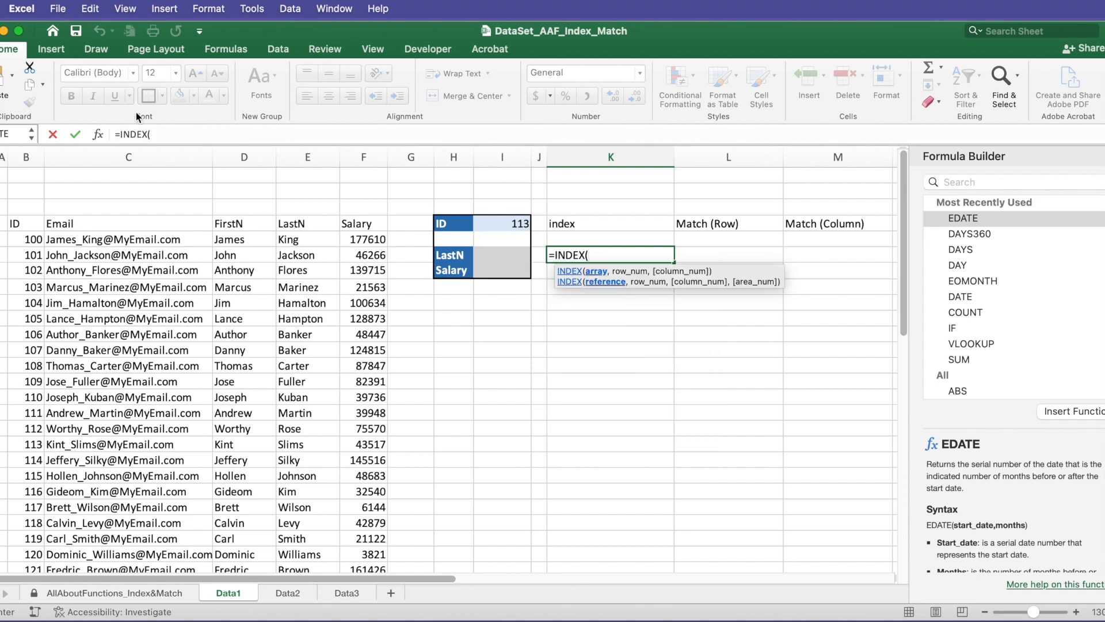
left_click(98, 138)
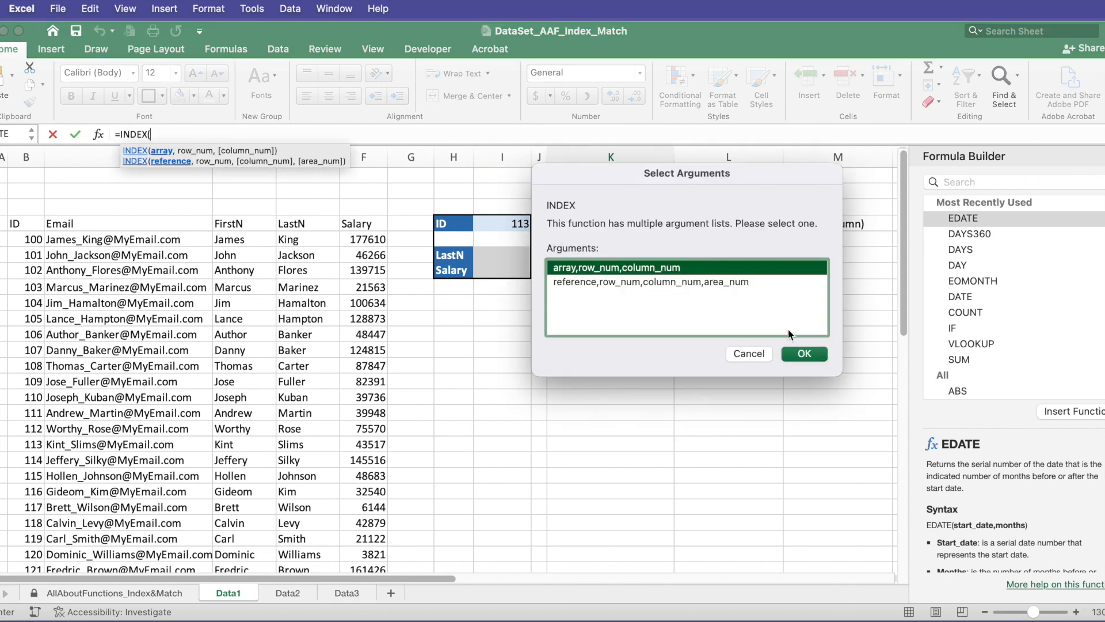
left_click(804, 354)
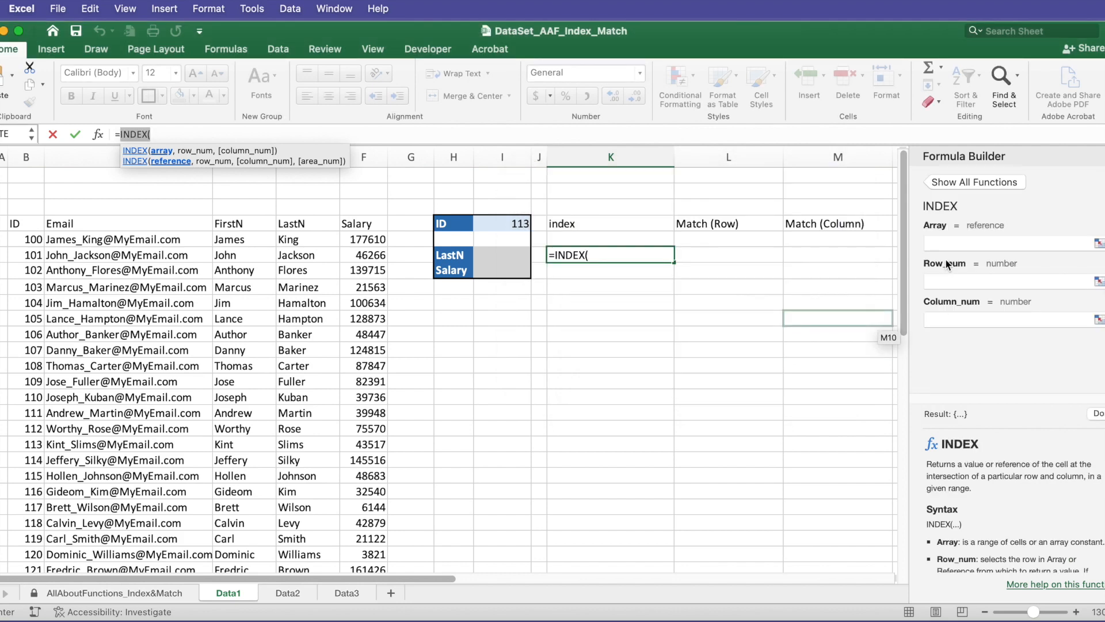
left_click(952, 241)
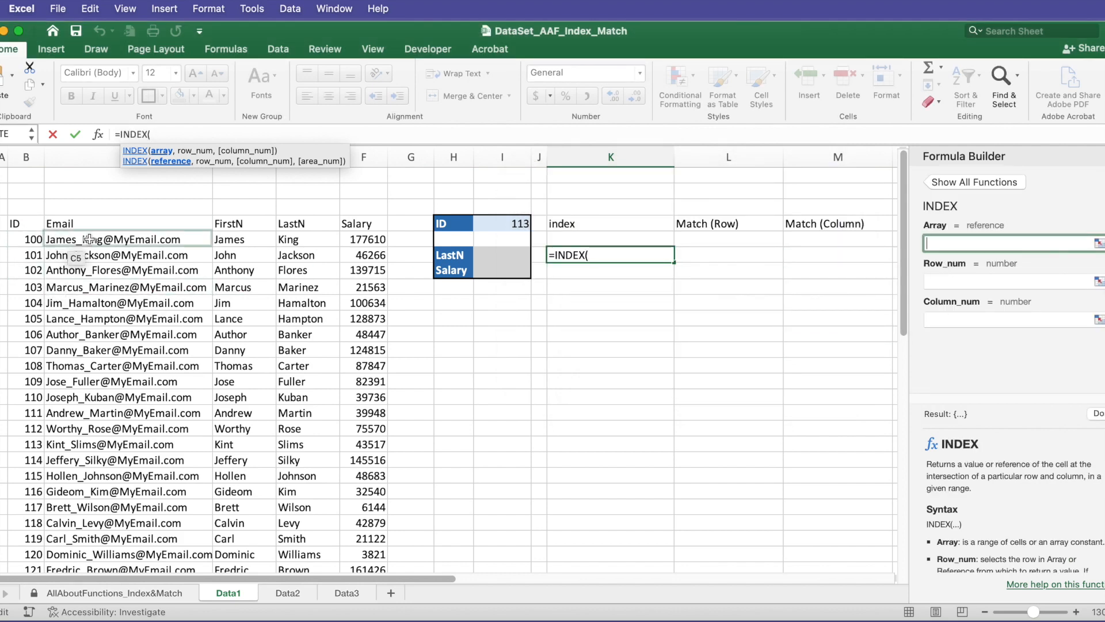
left_click(34, 240)
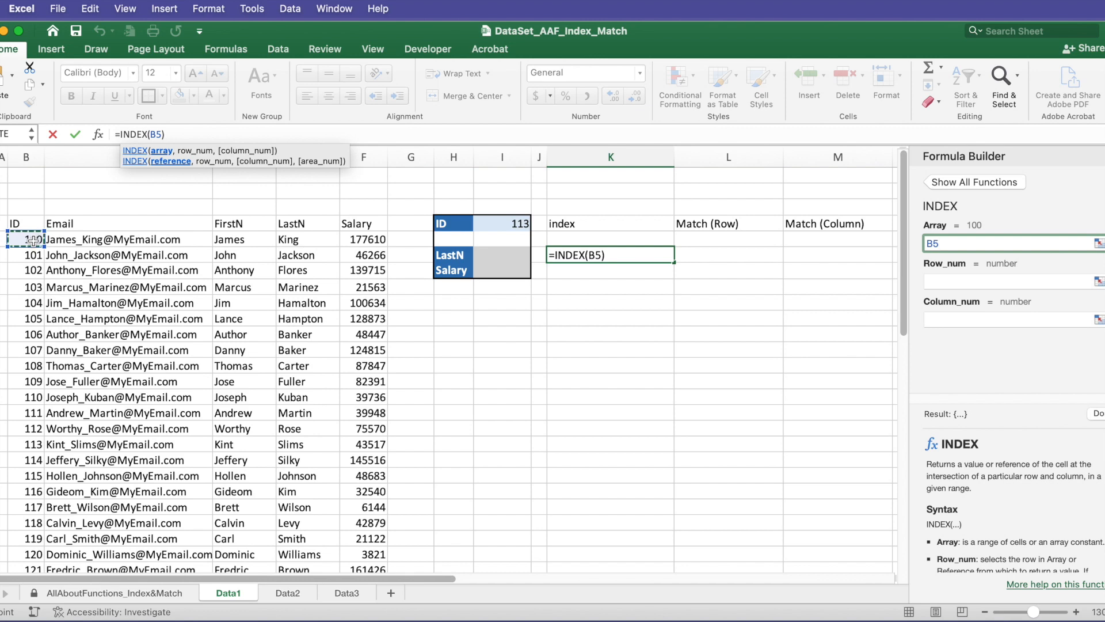
key("ctrl+shift+Down")
key("ctrl+shift+Right")
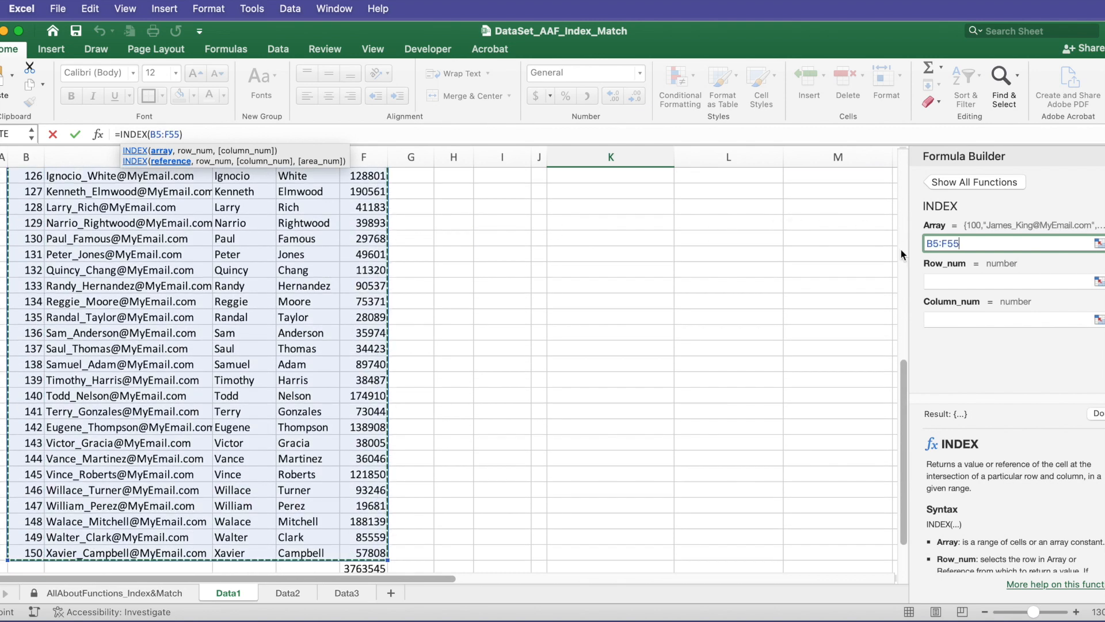
Set the row number to 14 and the column number to 4 in K6's INDEX function, and complete the formula.
left_click(948, 282)
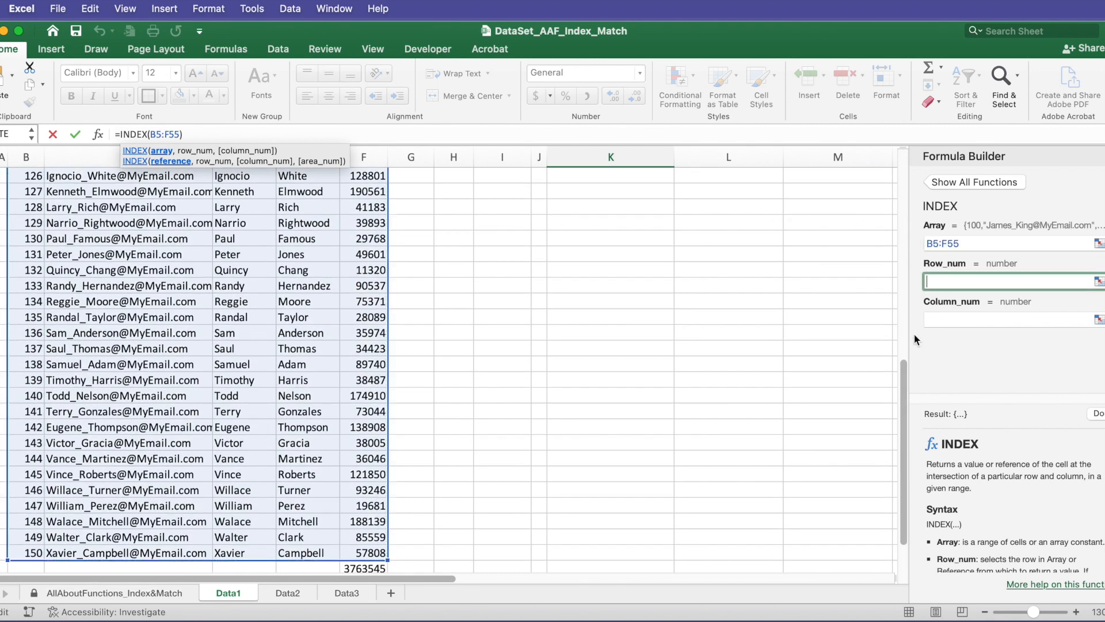
left_click_drag(904, 392, 893, 158)
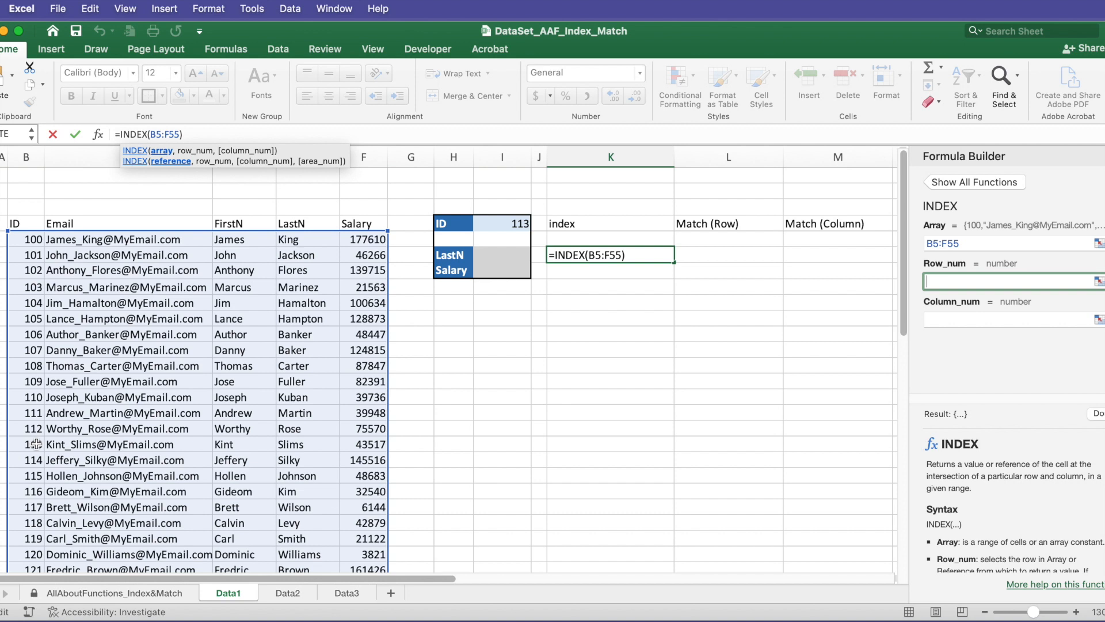
type("14")
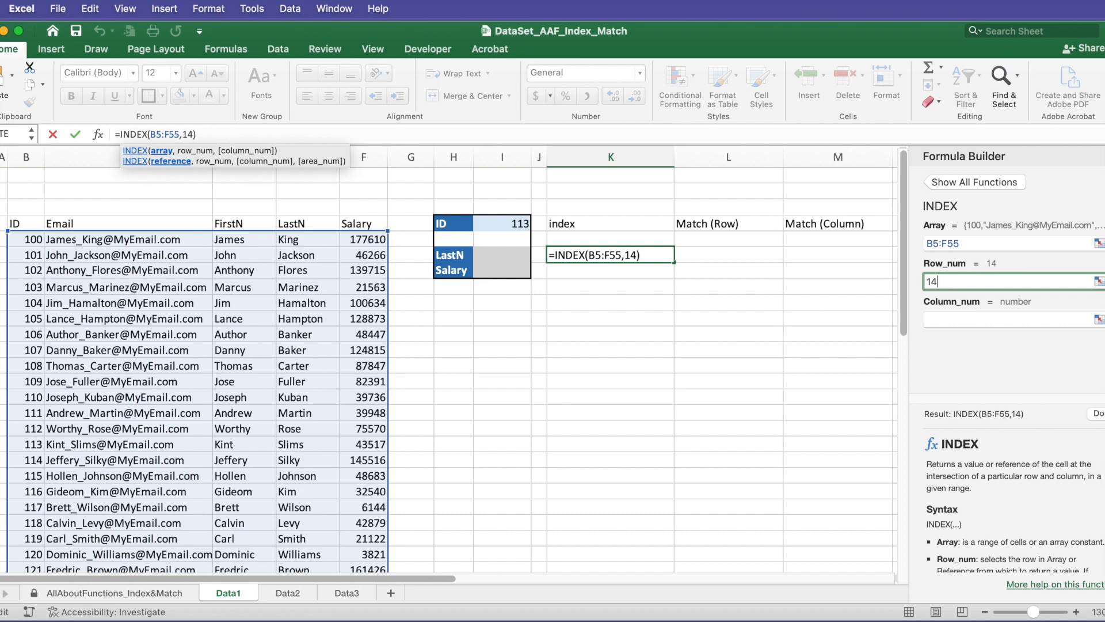
left_click(1021, 318)
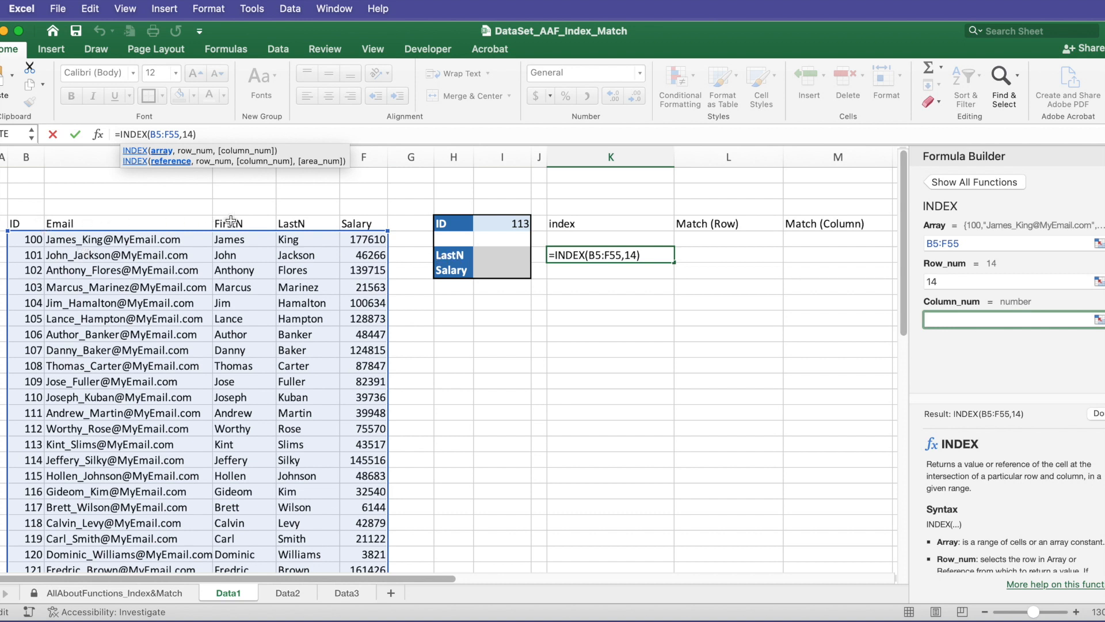
type("4")
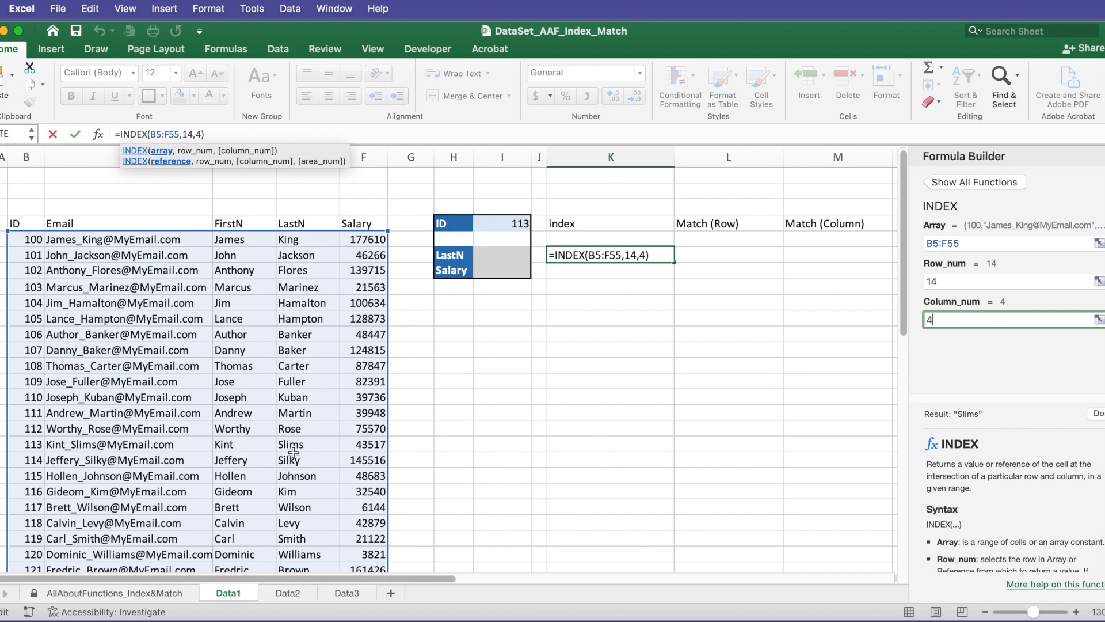
left_click(1099, 418)
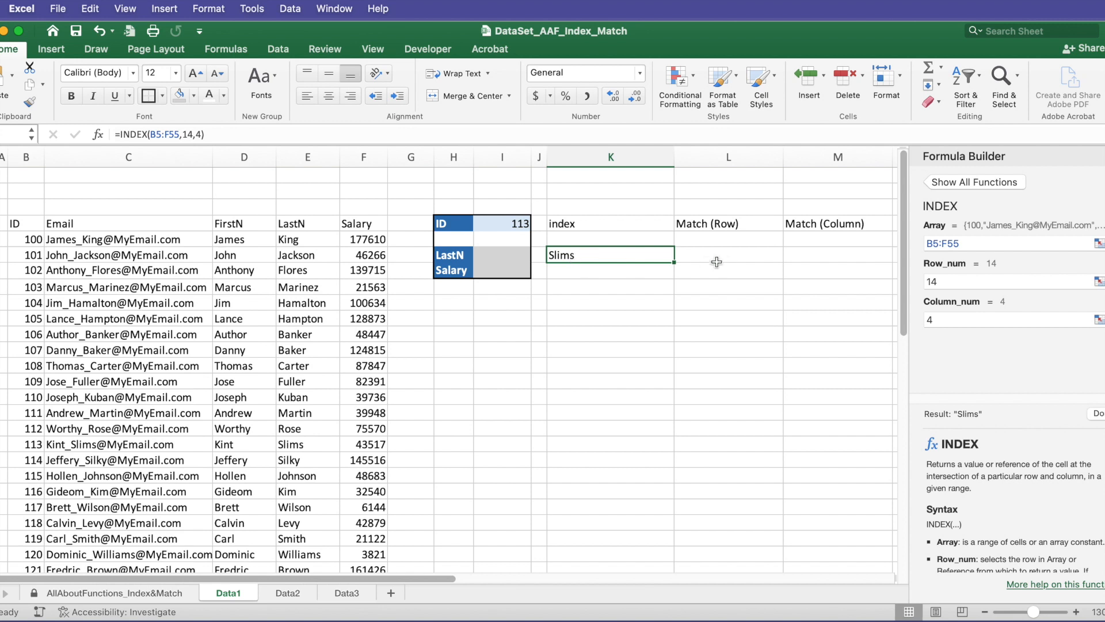
Start an INDEX function in K7 using the array,row_num,column_num form, with B5:F55 as its array.
left_click(640, 270)
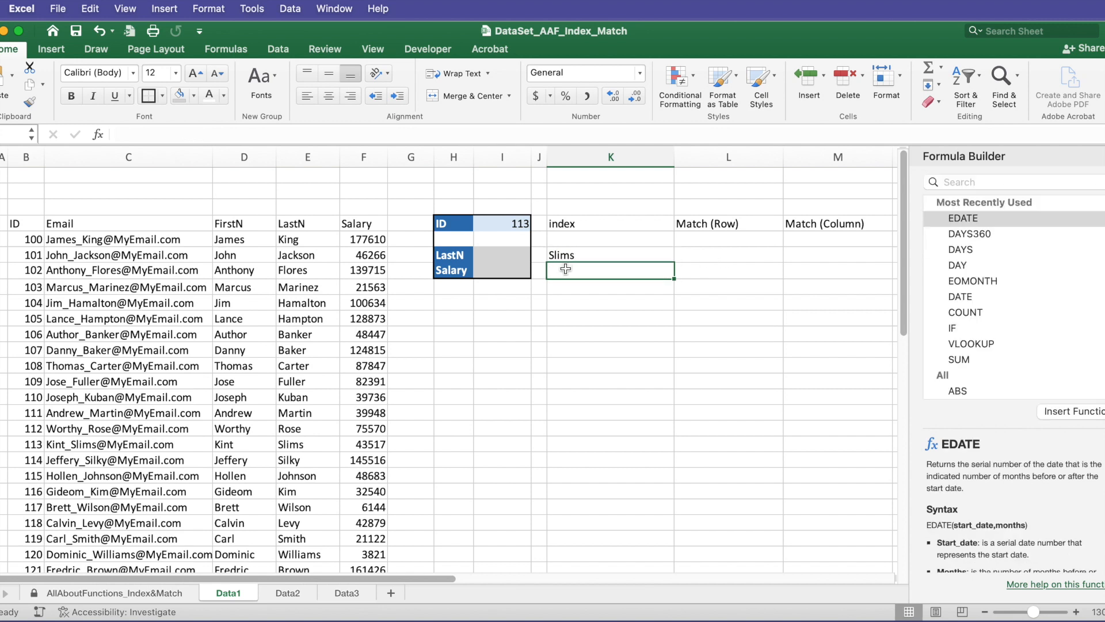
type("=in")
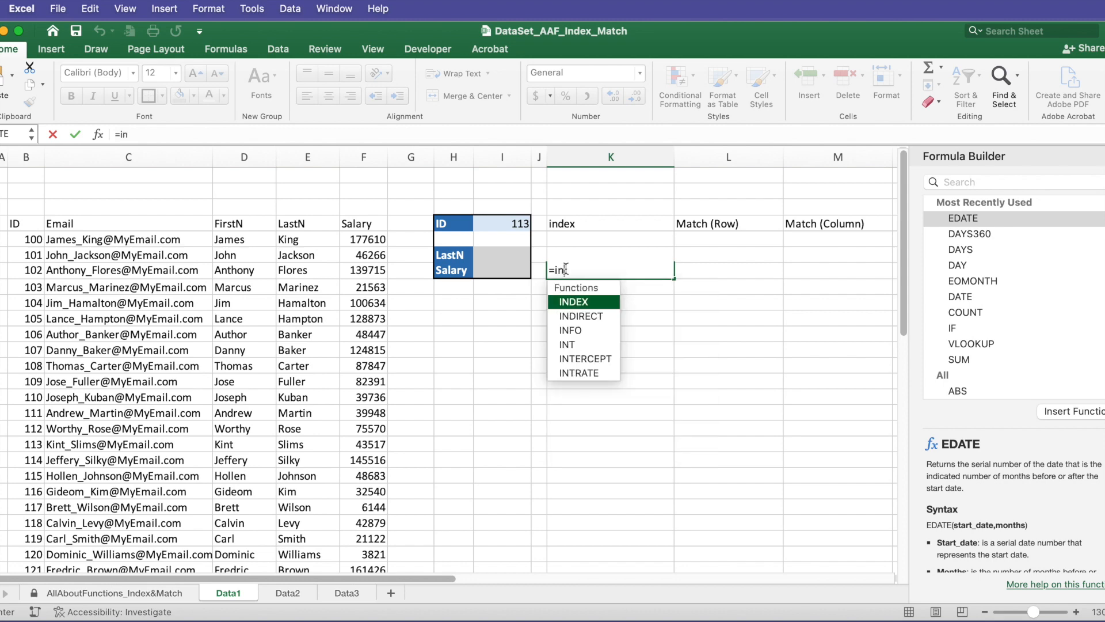
double_click(584, 302)
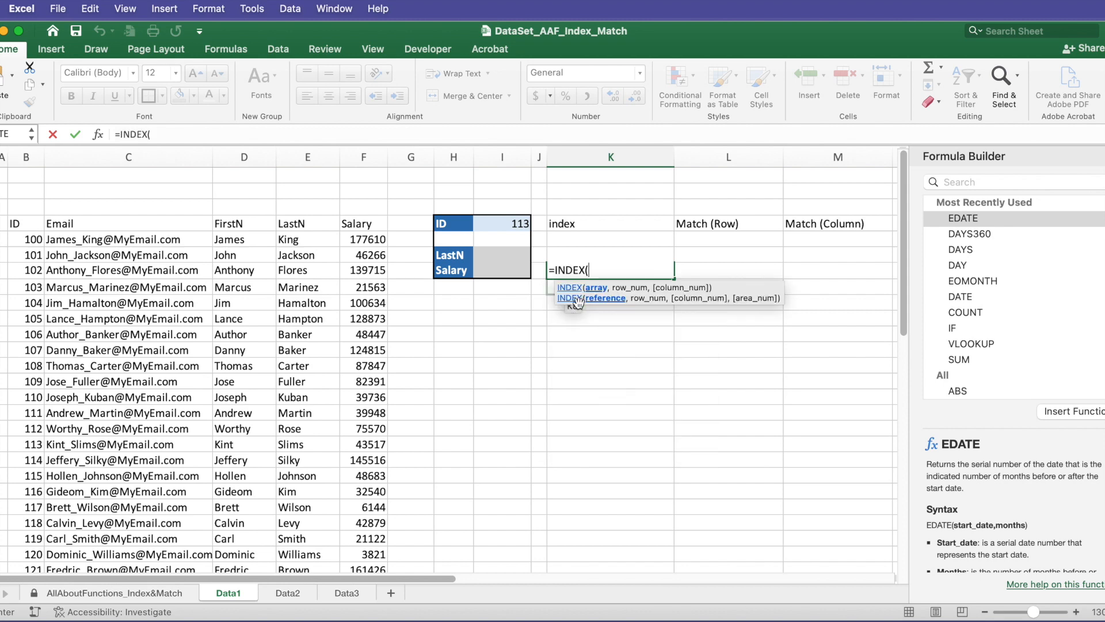
left_click(98, 135)
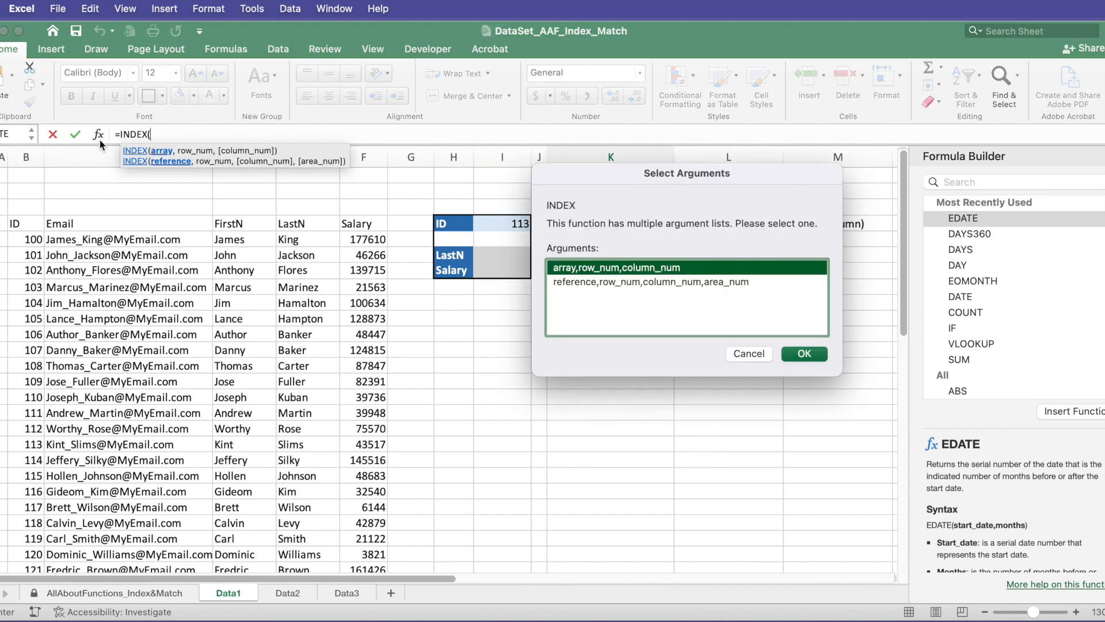
left_click(792, 348)
left_click(984, 245)
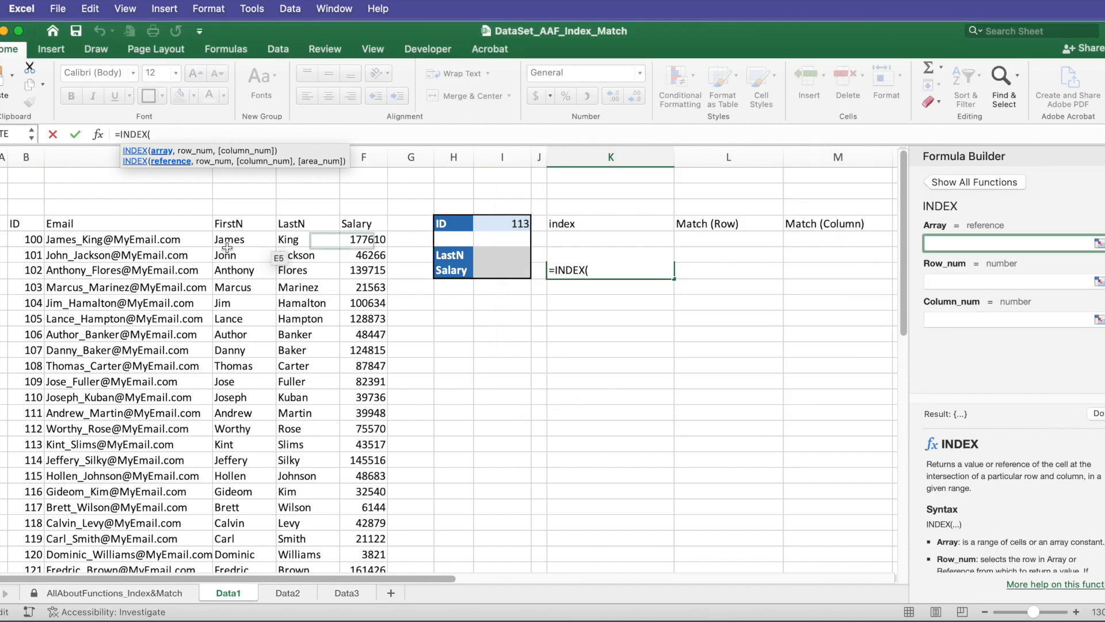
left_click(34, 240)
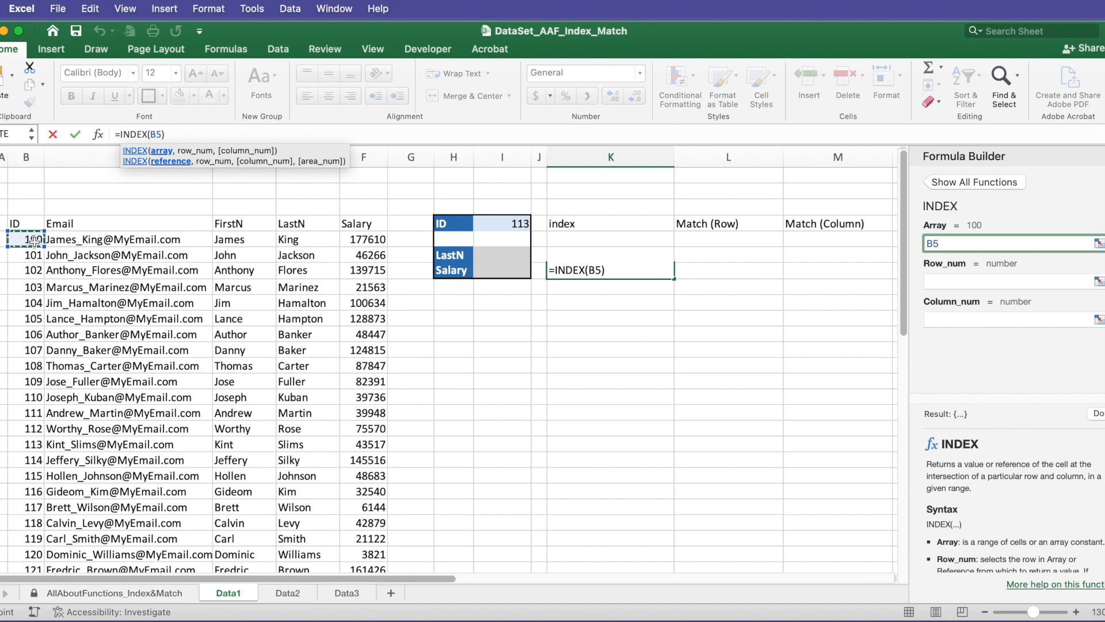
key("super+shift+Down")
key("super+shift+Right")
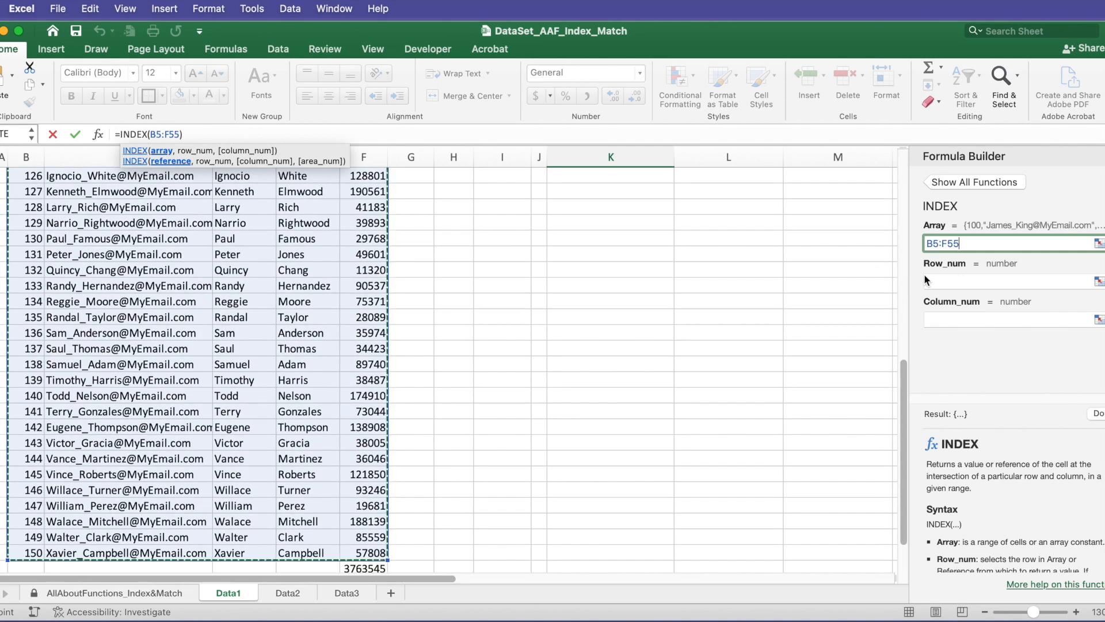
Set the row number to 14 and the column number to 5 in K7's INDEX function, and complete the formula.
left_click(945, 282)
left_click_drag(906, 395, 904, 167)
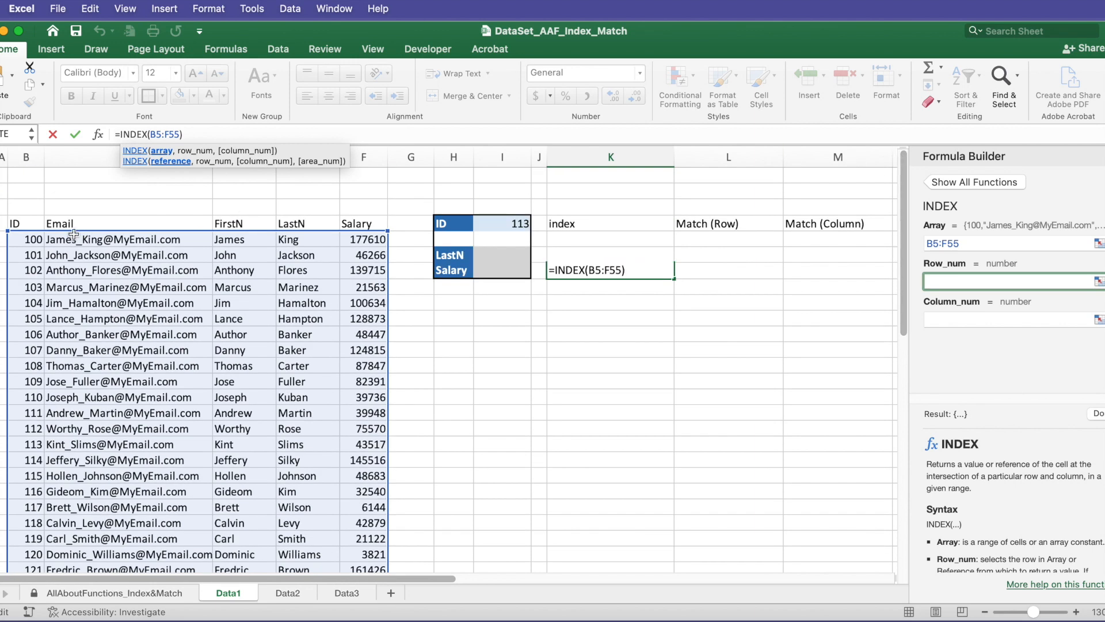
type("14")
left_click(929, 314)
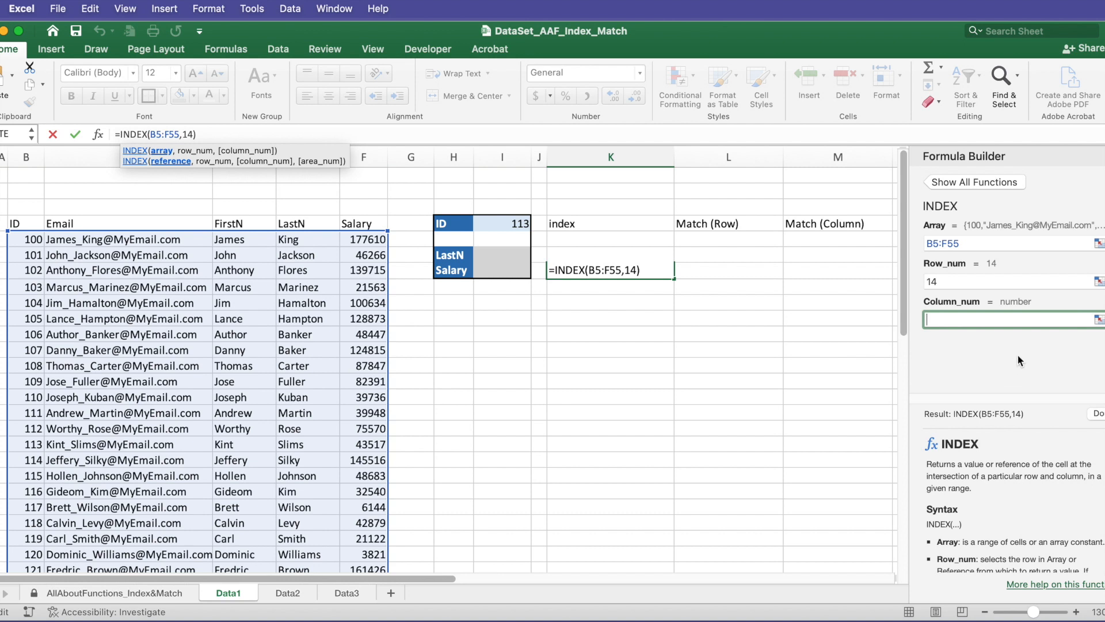
type("5")
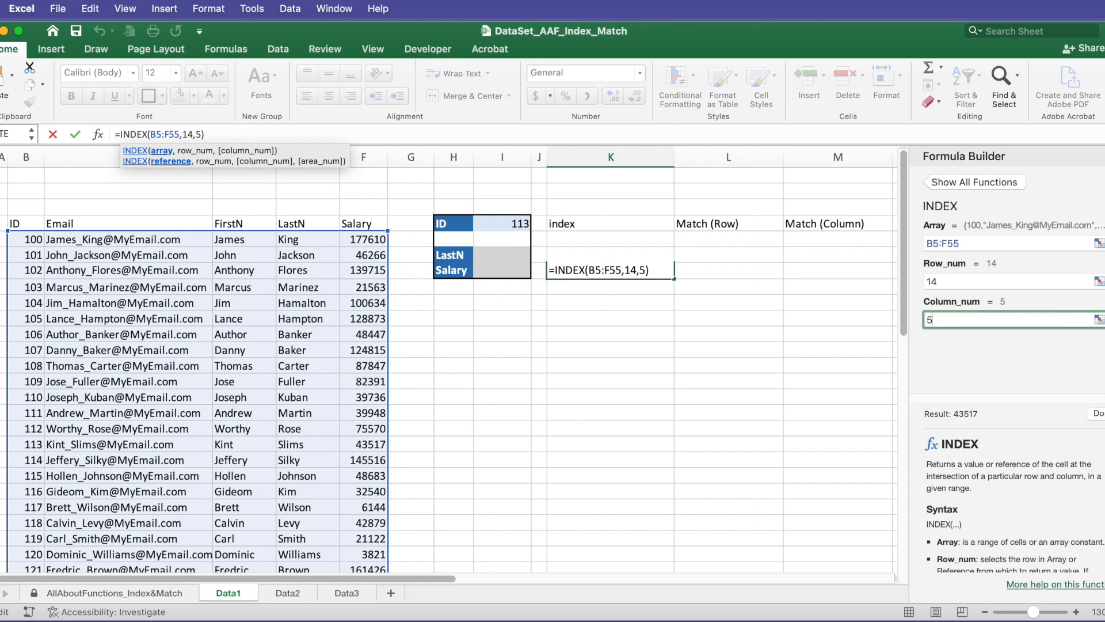
left_click(1100, 414)
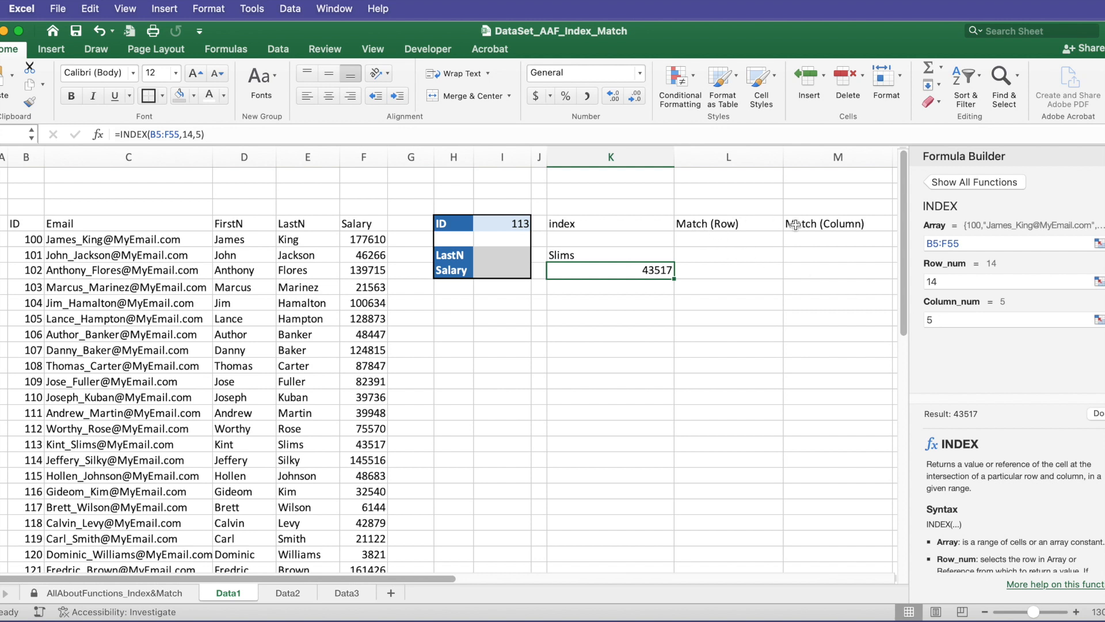
Start a MATCH function in L6 under Match (Row), with the ID in I4 as its lookup value.
left_click(712, 256)
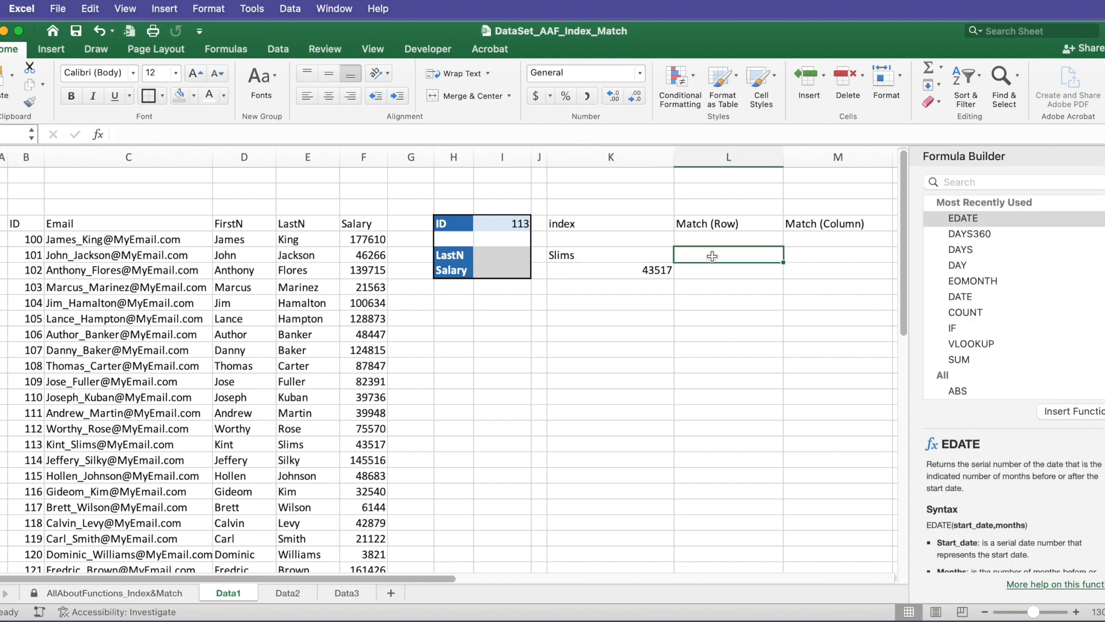
type("=mat")
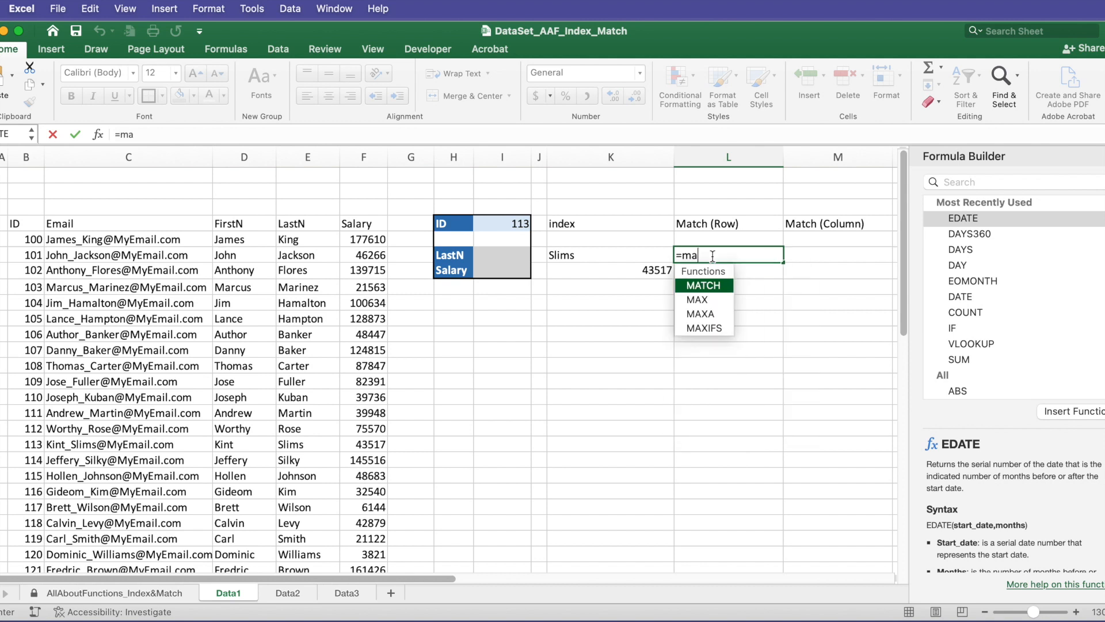
double_click(704, 286)
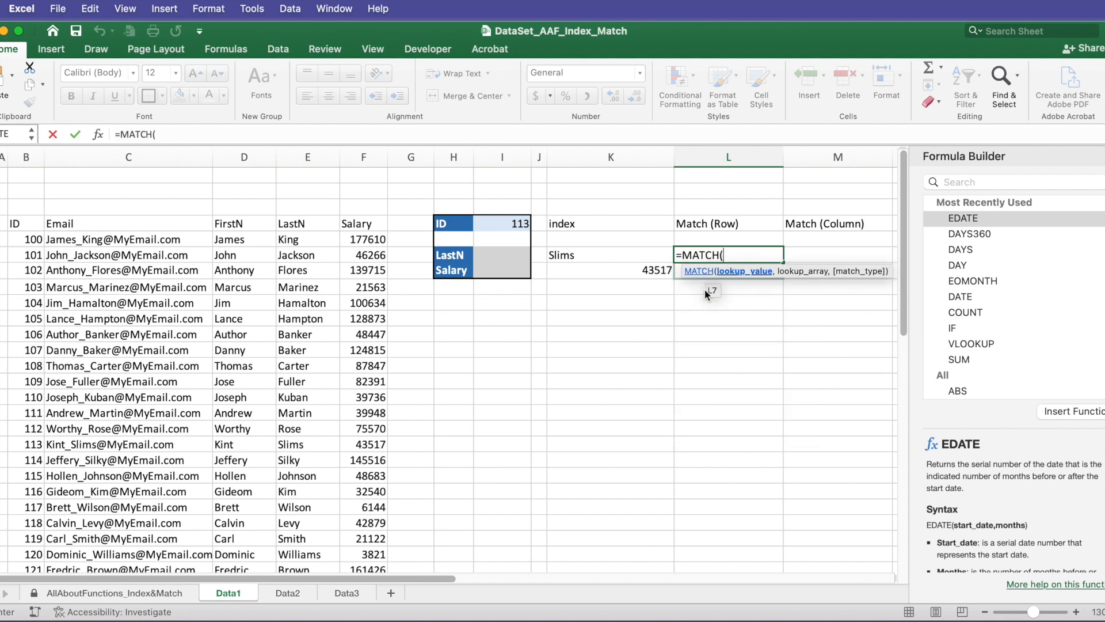
left_click(99, 135)
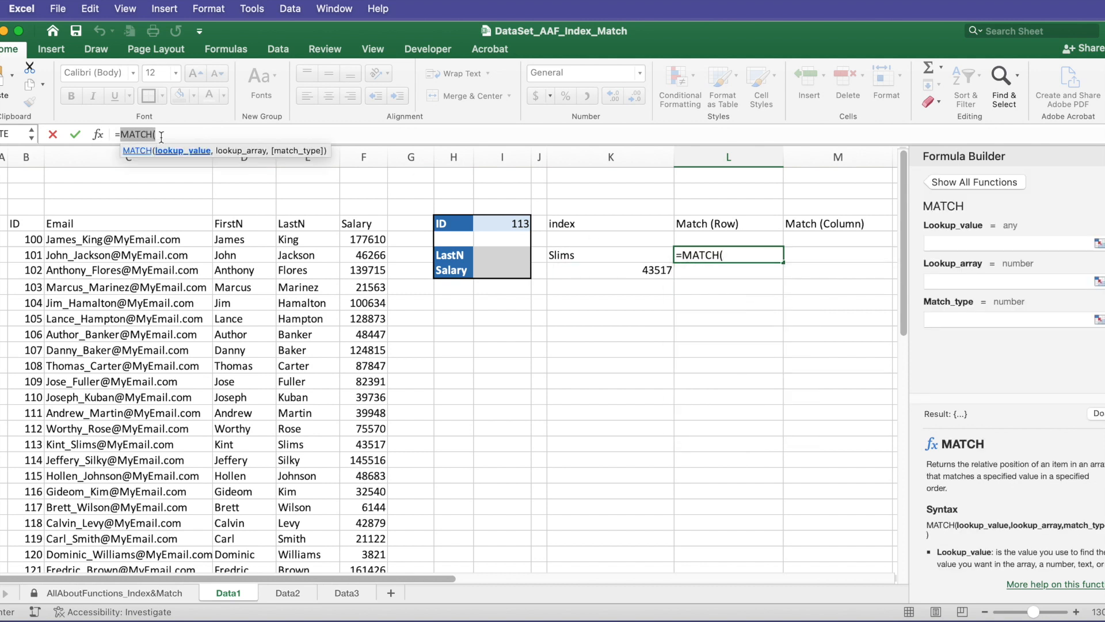
left_click(958, 243)
left_click(529, 221)
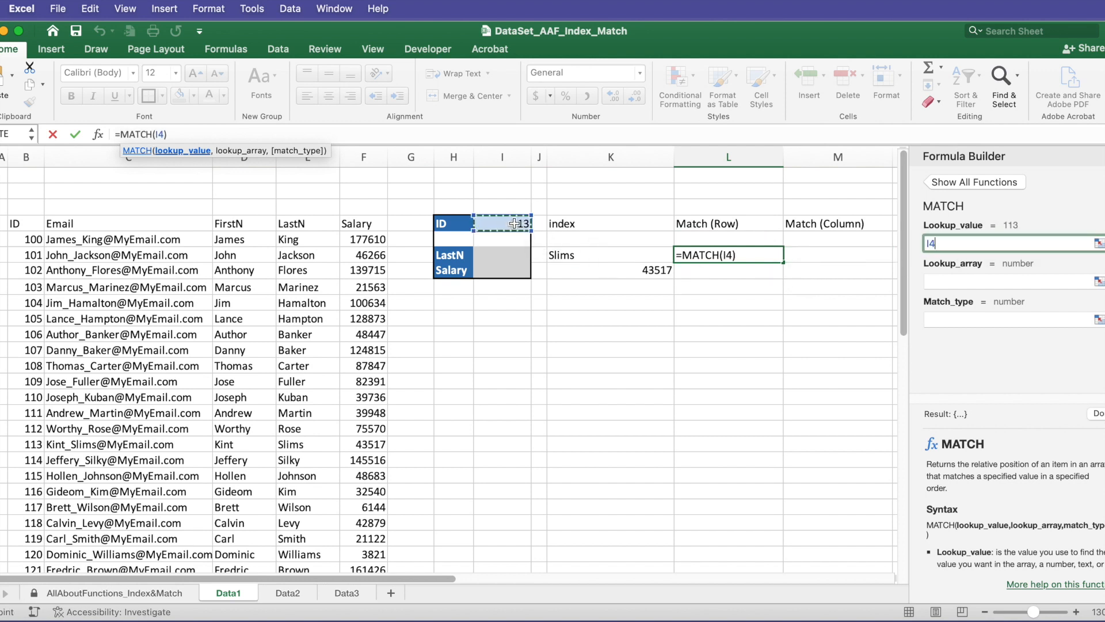
Set L6's MATCH lookup array to the ID column values starting at B5 and its match type to 0, and complete the formula.
left_click(942, 279)
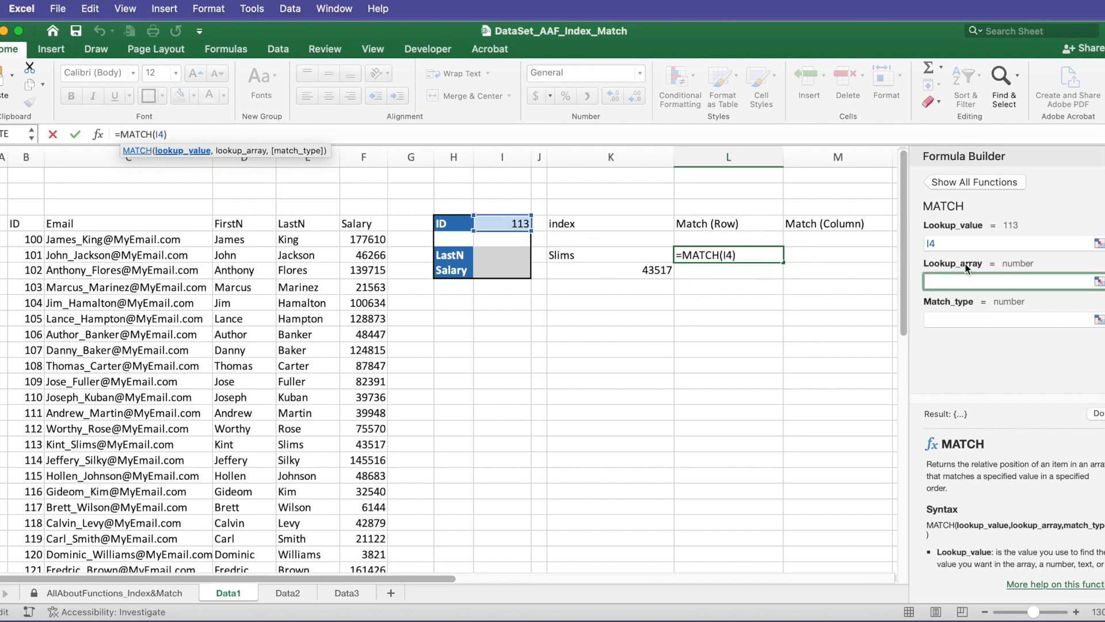
left_click(26, 237)
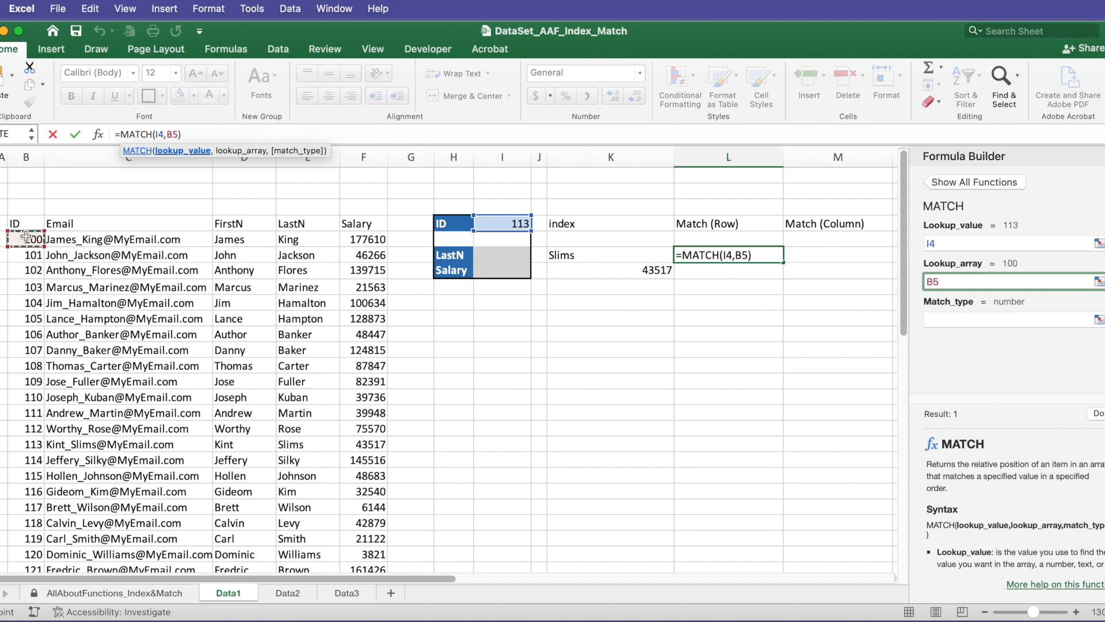
key("super+shift+Down")
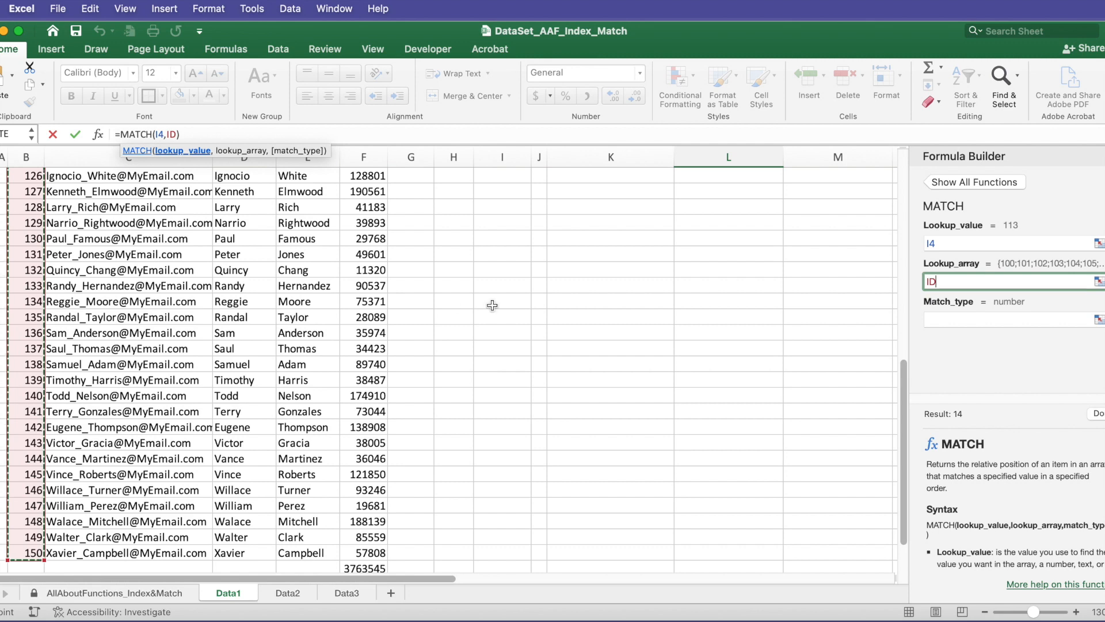
left_click(941, 319)
type("0")
left_click(1092, 414)
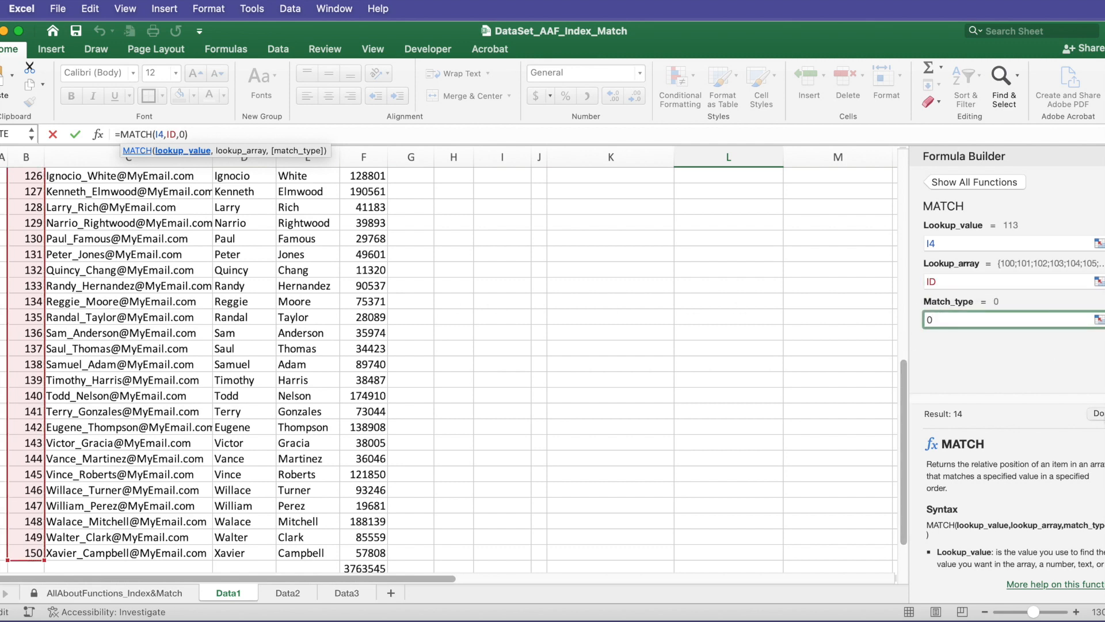
Start a MATCH function in M6 under Match (Column), with the LastN label in H6 as its lookup value.
left_click(803, 182)
scroll(905, 220, "up", 5)
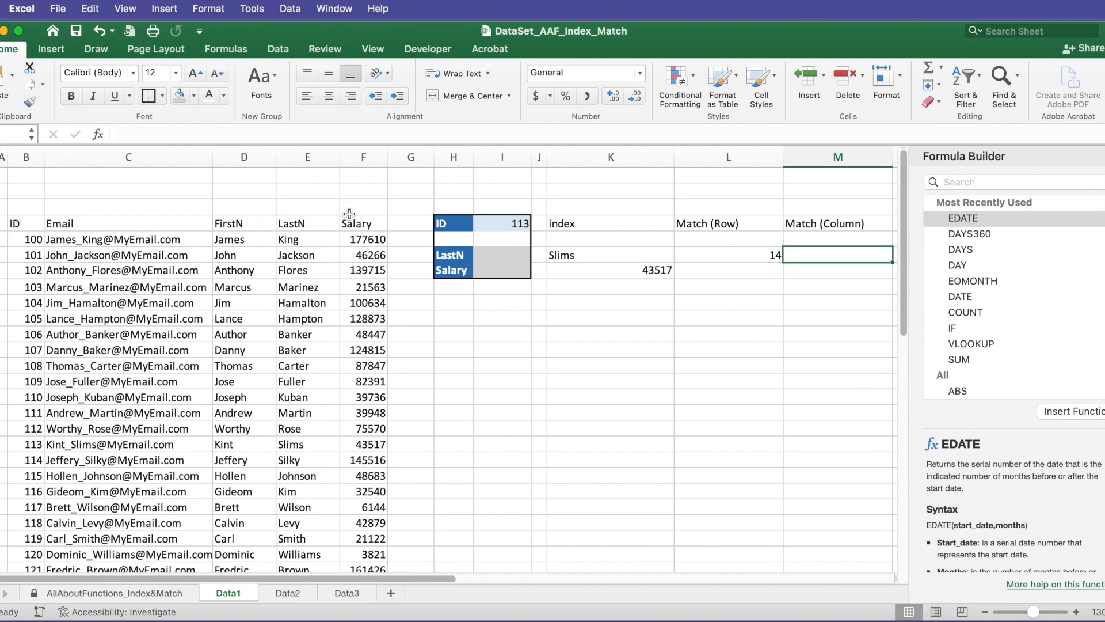
type("=ma")
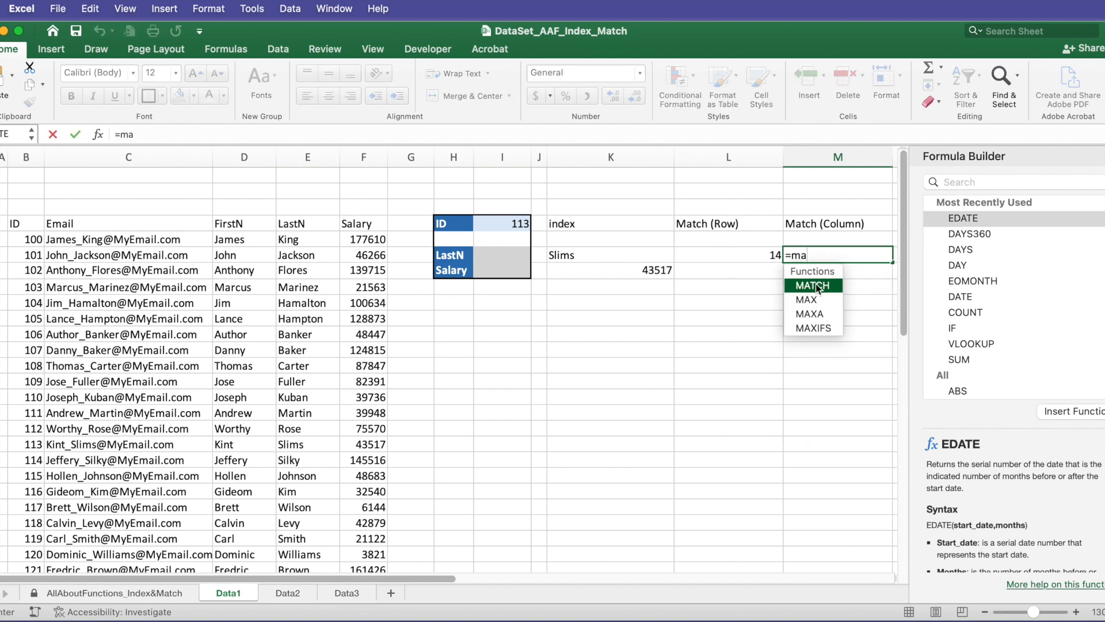
double_click(815, 287)
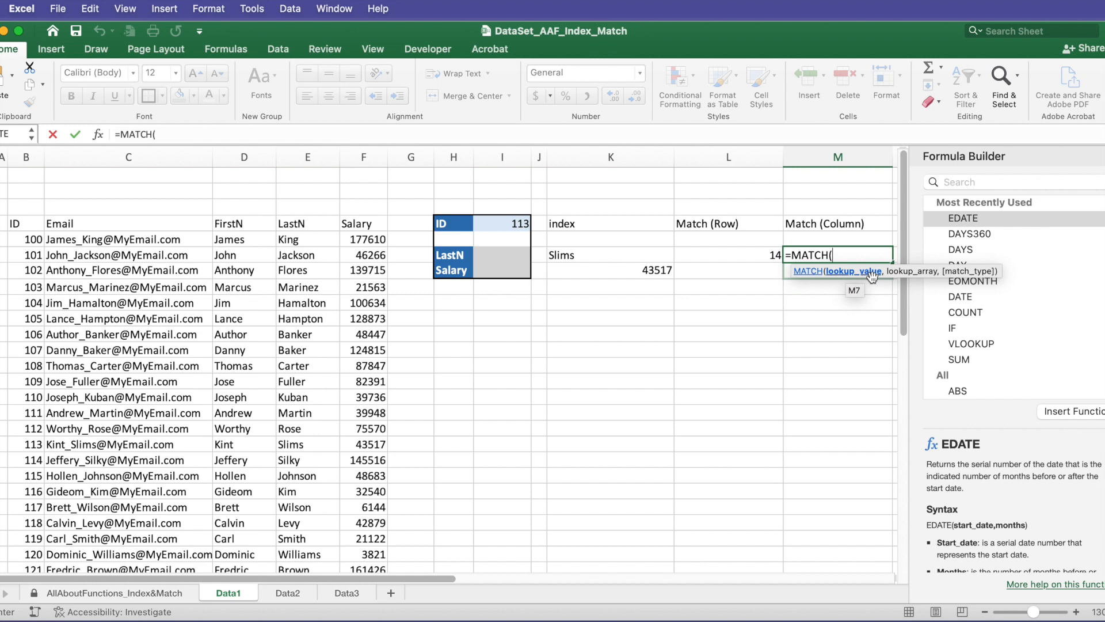
left_click(456, 256)
type(",")
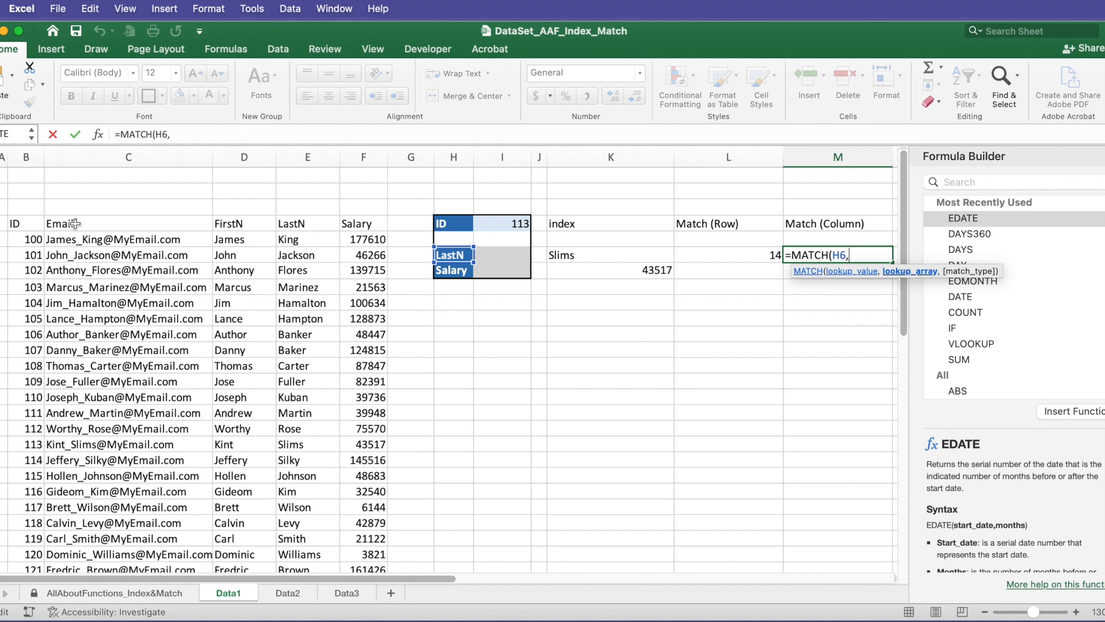
Set M6's MATCH lookup array to the table's Headers range with exact match (0), and complete the formula.
left_click_drag(15, 223, 357, 228)
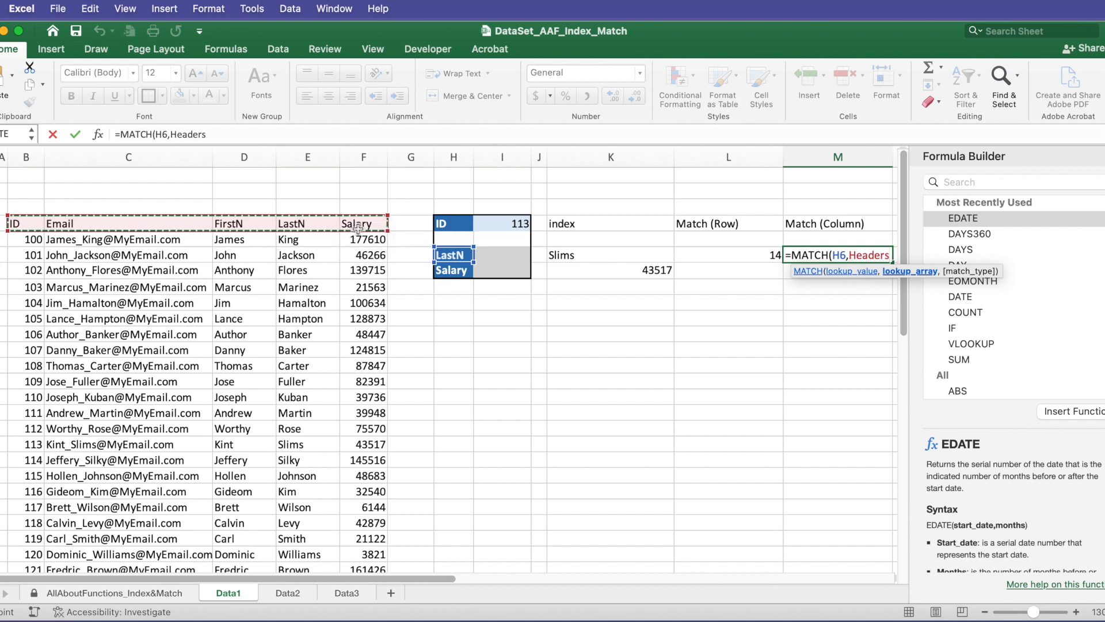
type(",")
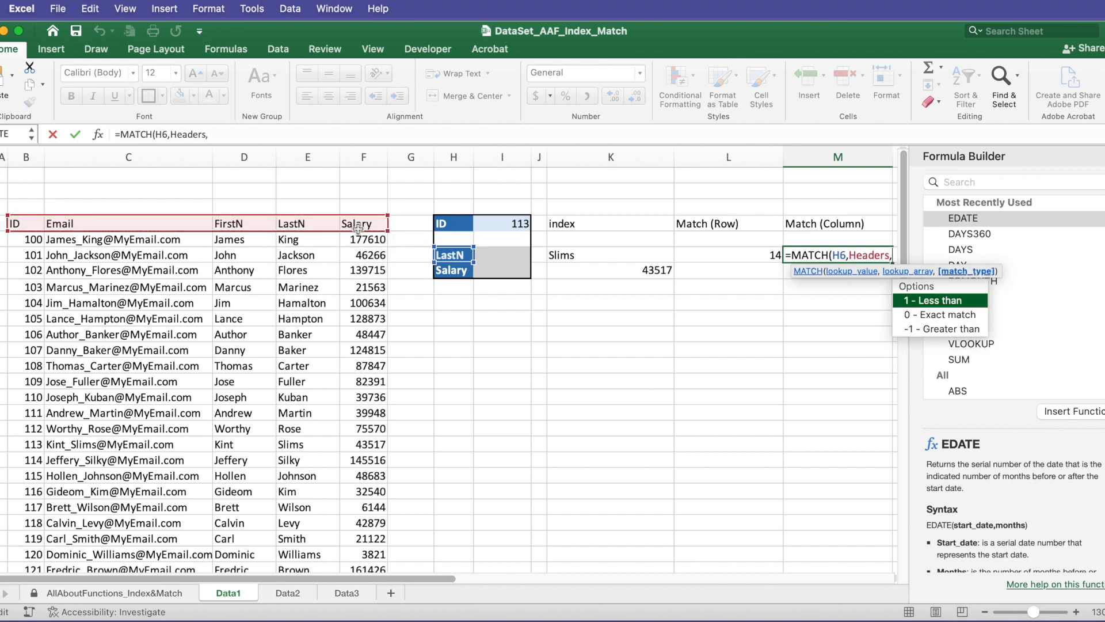
double_click(937, 315)
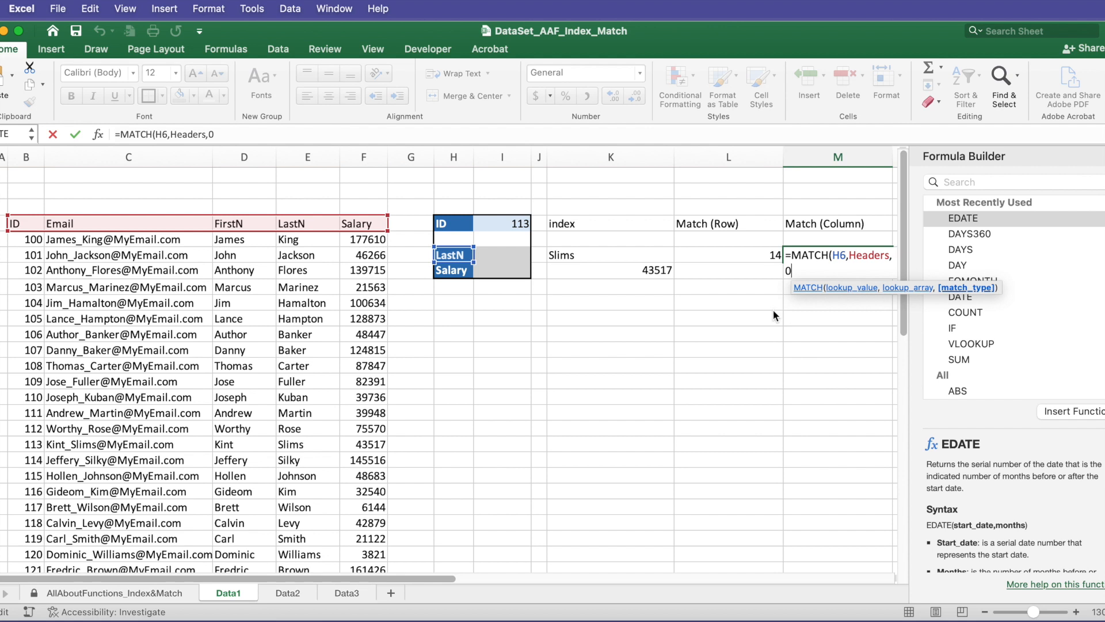
key("Return")
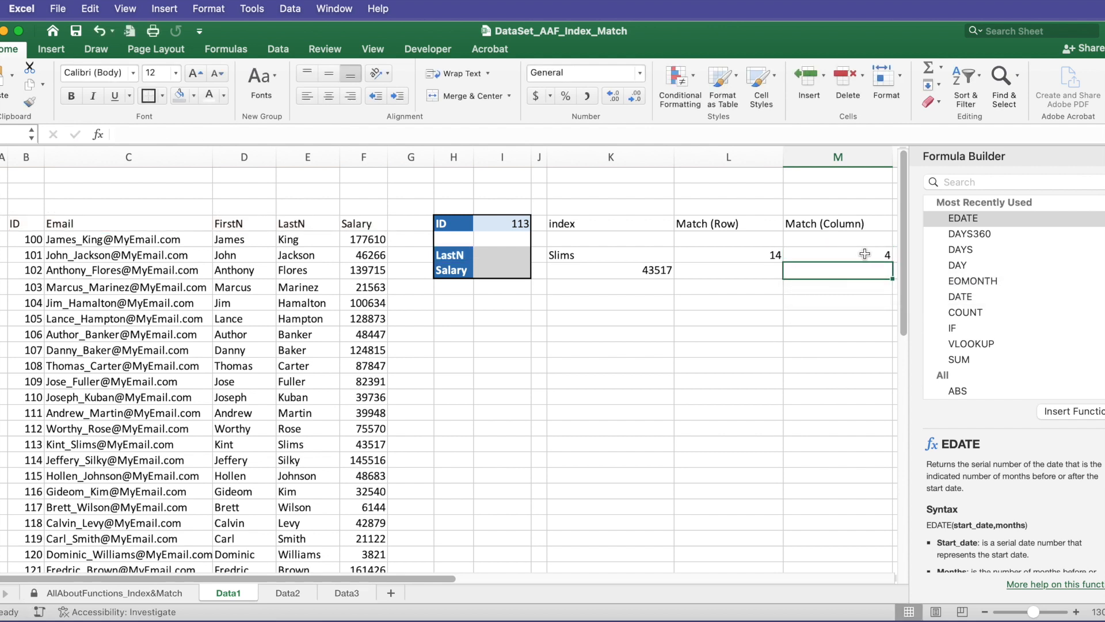
Copy the INDEX formula text =INDEX(B5:F55,14,4) from K6 into the LastN result cell I6.
left_click(499, 258)
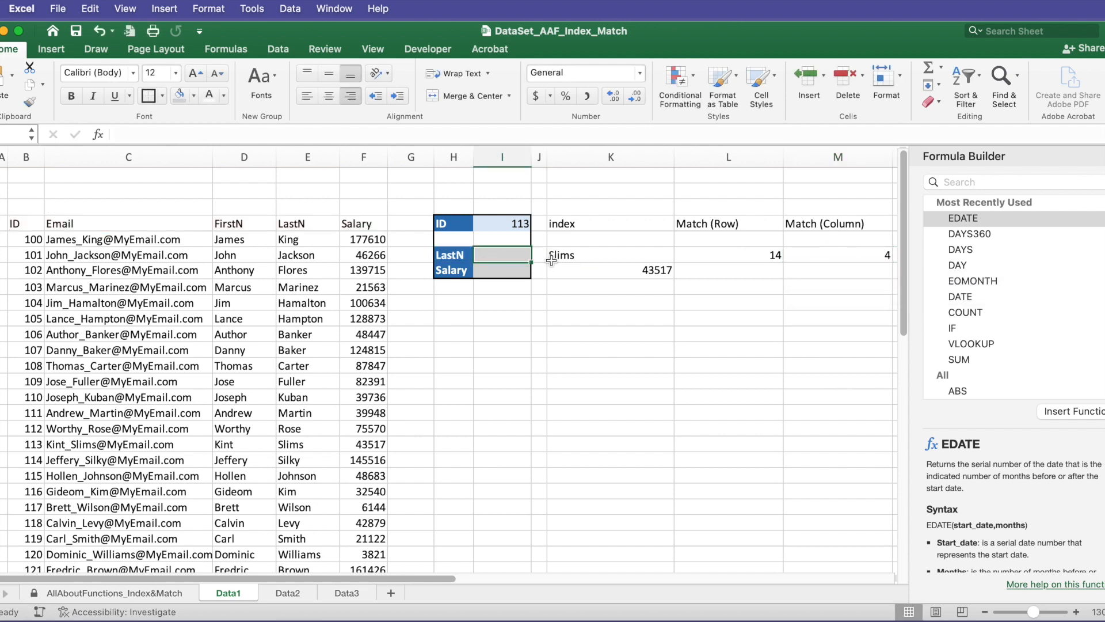
left_click(575, 258)
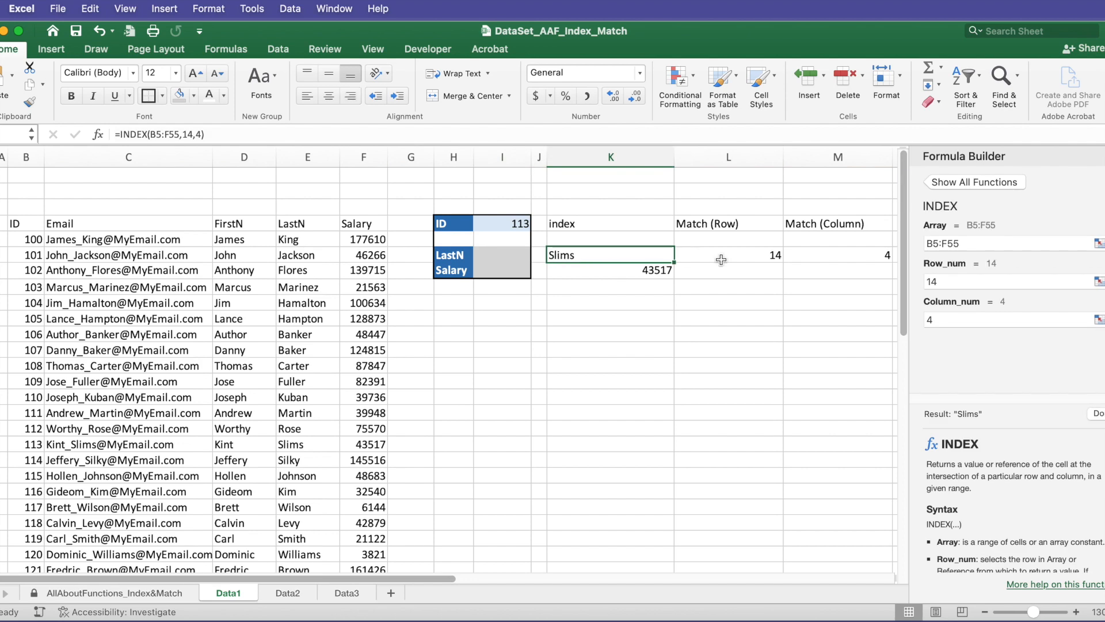
double_click(629, 254)
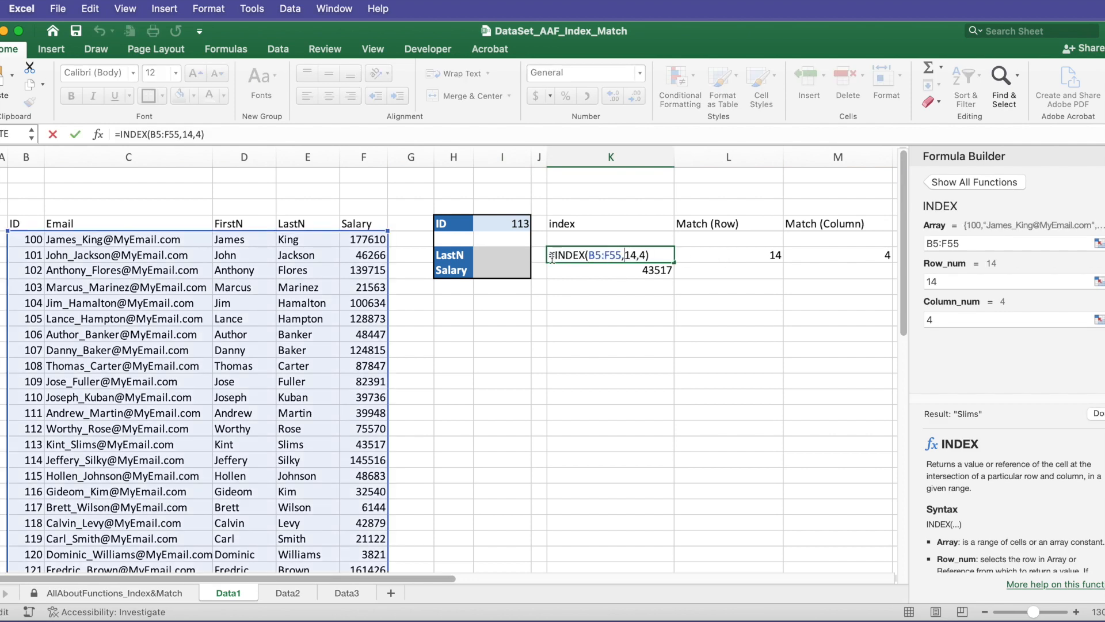
mouse_move(555, 255)
left_mouse_down()
mouse_move(653, 255)
mouse_move(546, 254)
left_mouse_up()
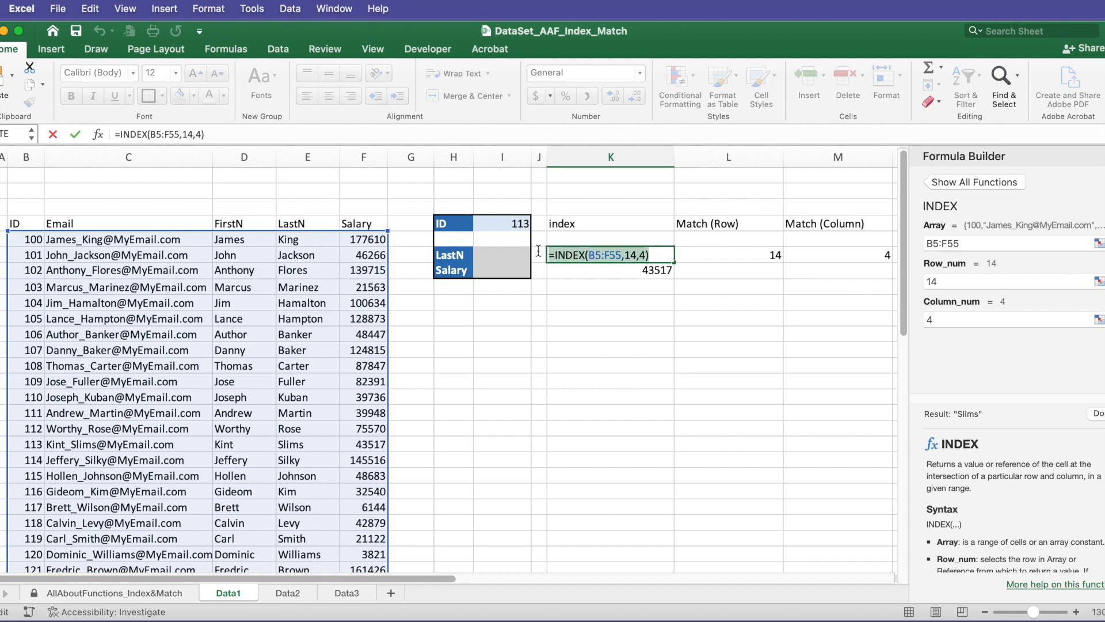
key("Escape")
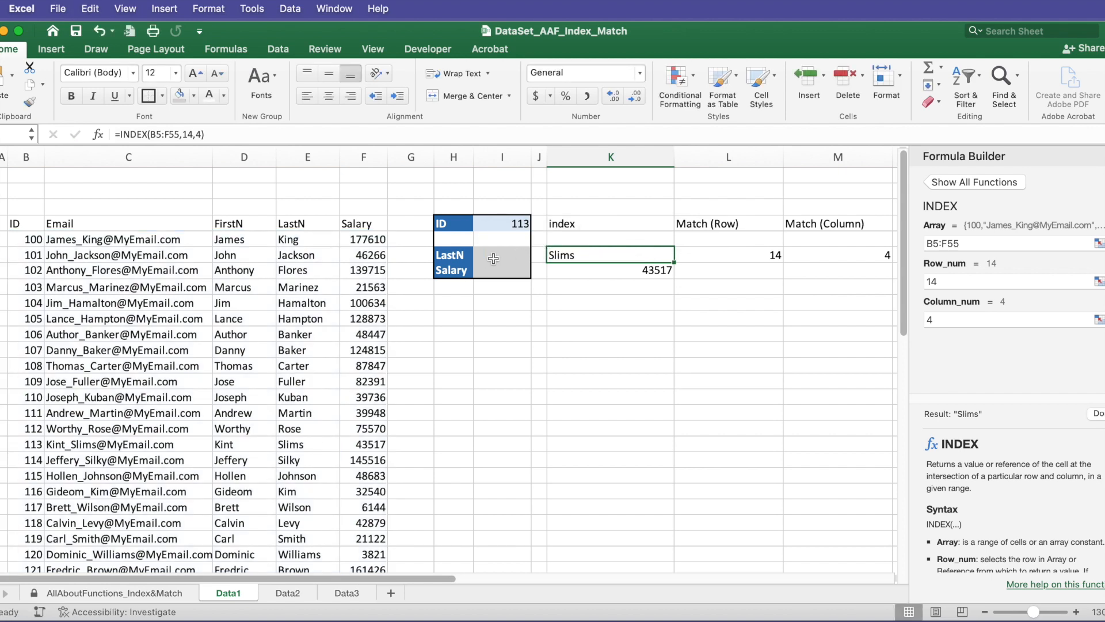
left_click(494, 259)
key("super+v")
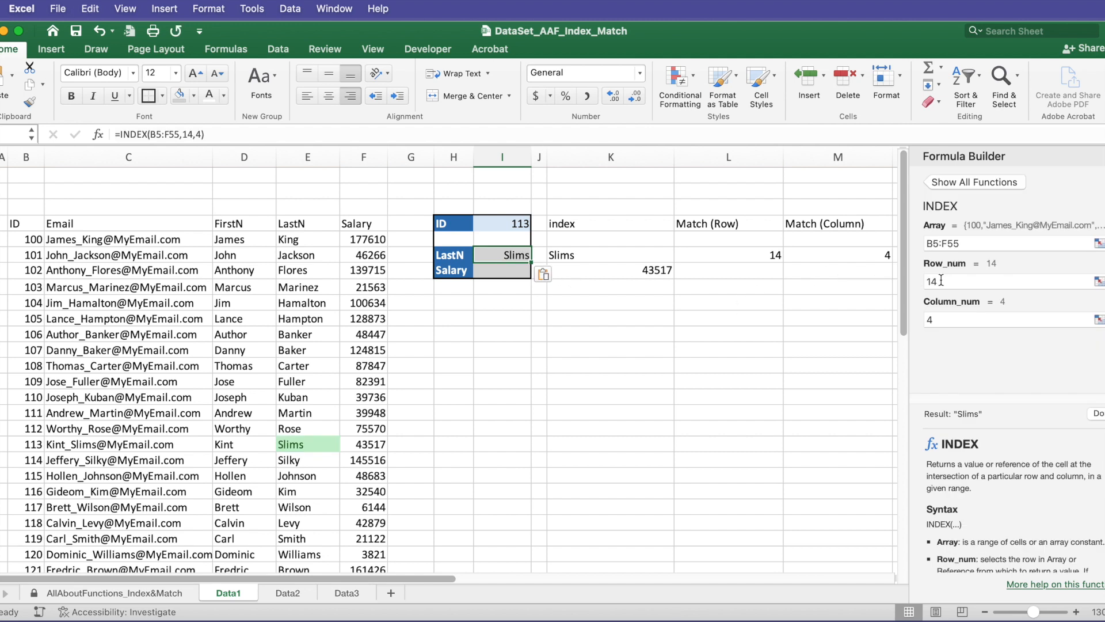
key("Return")
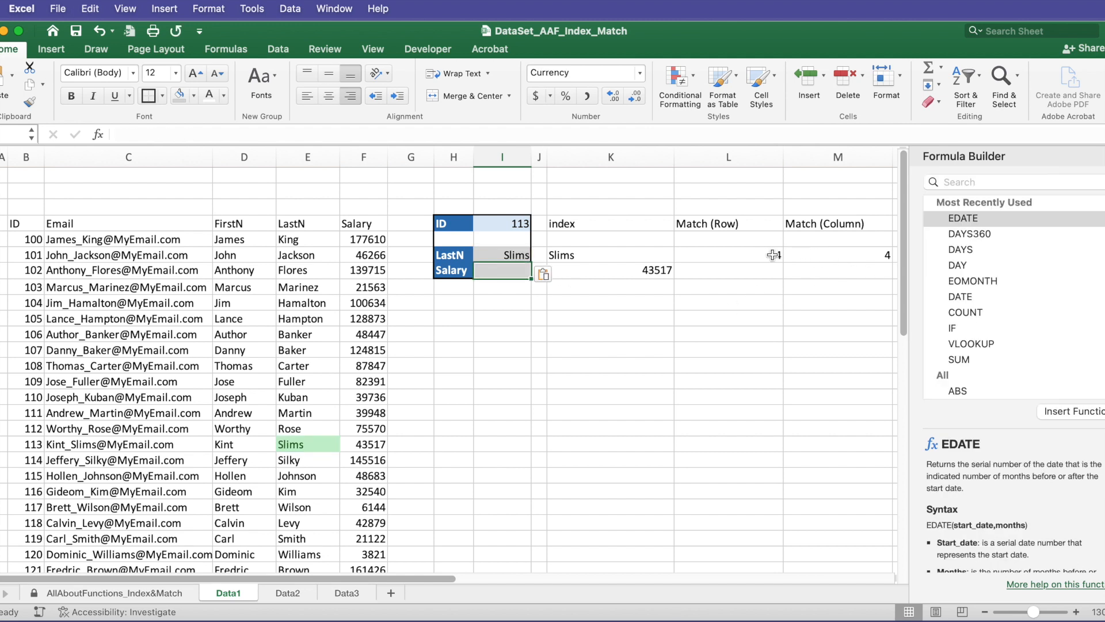
Replace the row number in I6's INDEX formula with MATCH(I4,ID,0) copied from L6.
double_click(775, 253)
left_click_drag(772, 254, 686, 258)
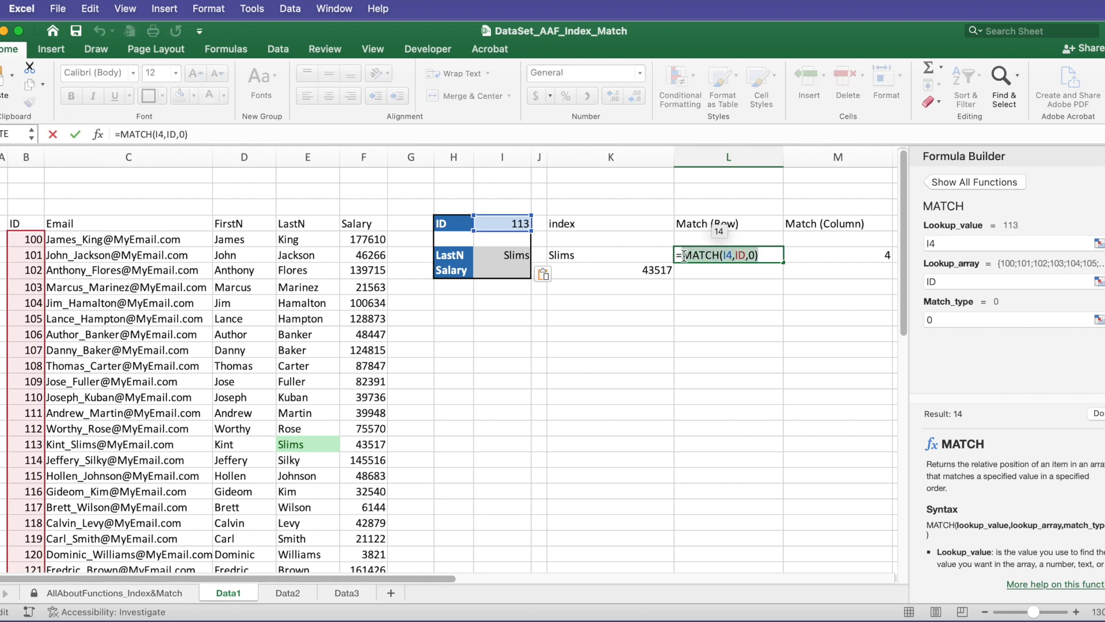
key("Escape")
left_click(512, 257)
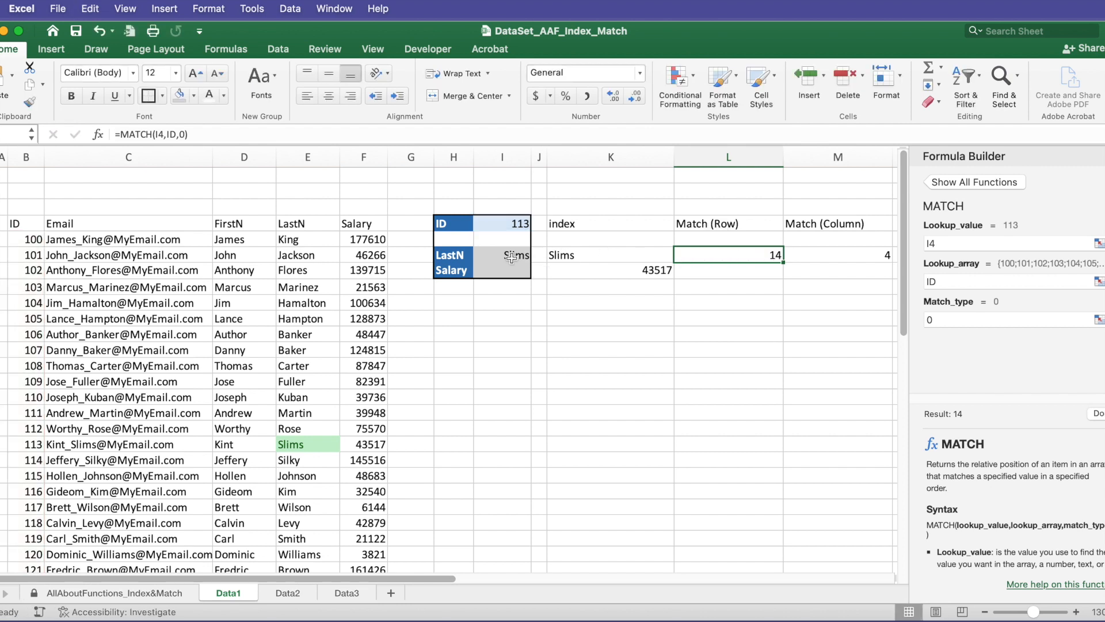
left_click(962, 283)
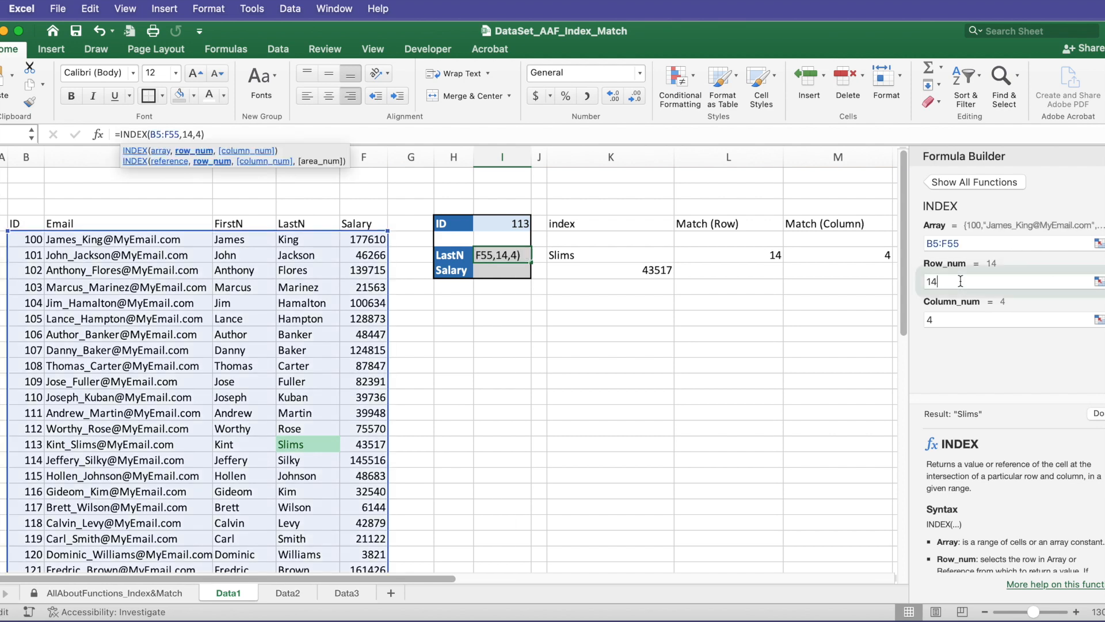
key("super+v")
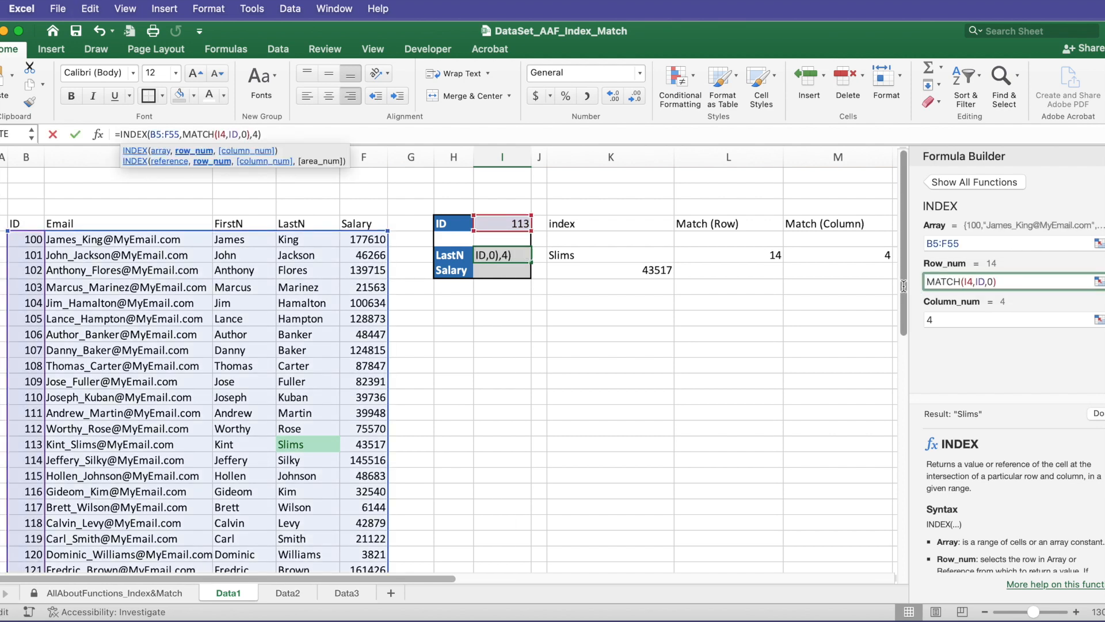
key("Return")
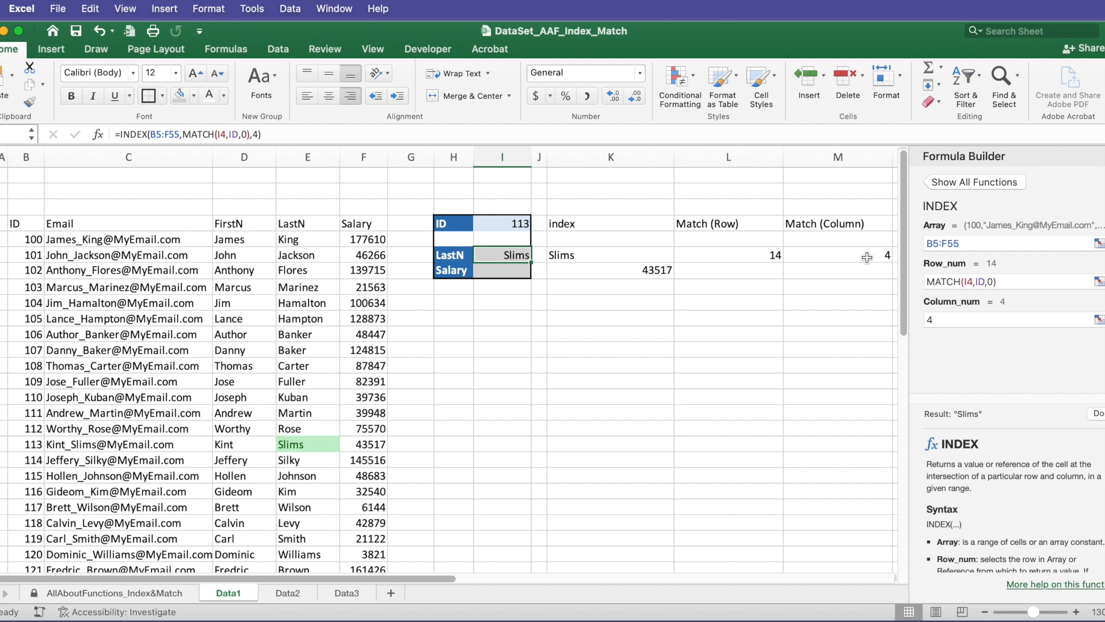
Replace the column number in I6's INDEX formula with MATCH(H6,Headers,0) copied from M6.
left_click(867, 259)
double_click(842, 255)
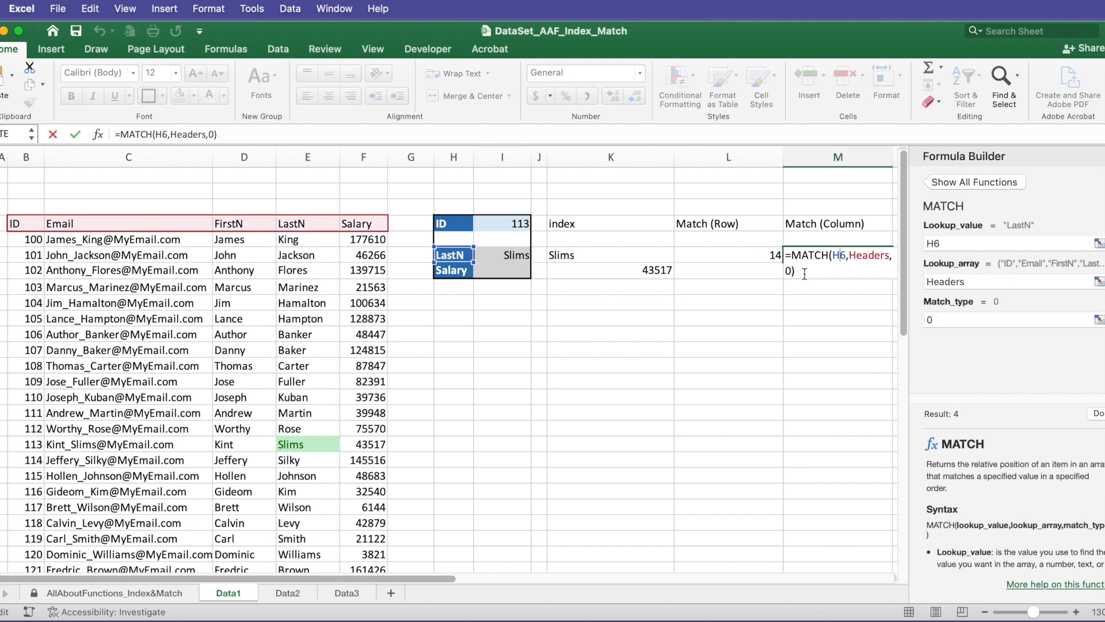
left_click_drag(799, 268, 791, 255)
key("super+c")
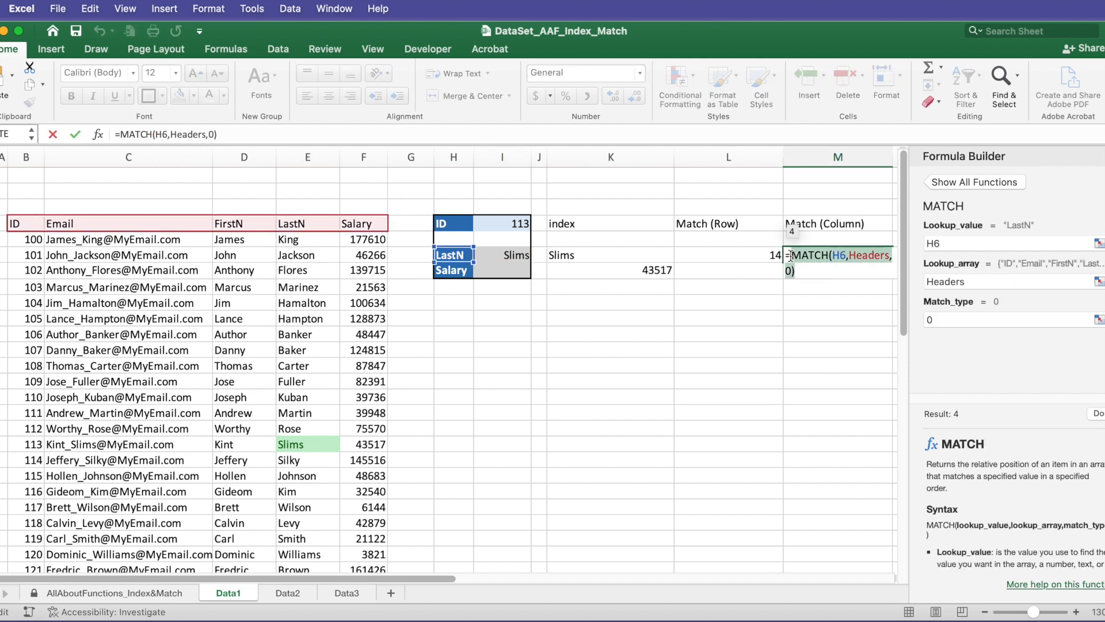
key("Return")
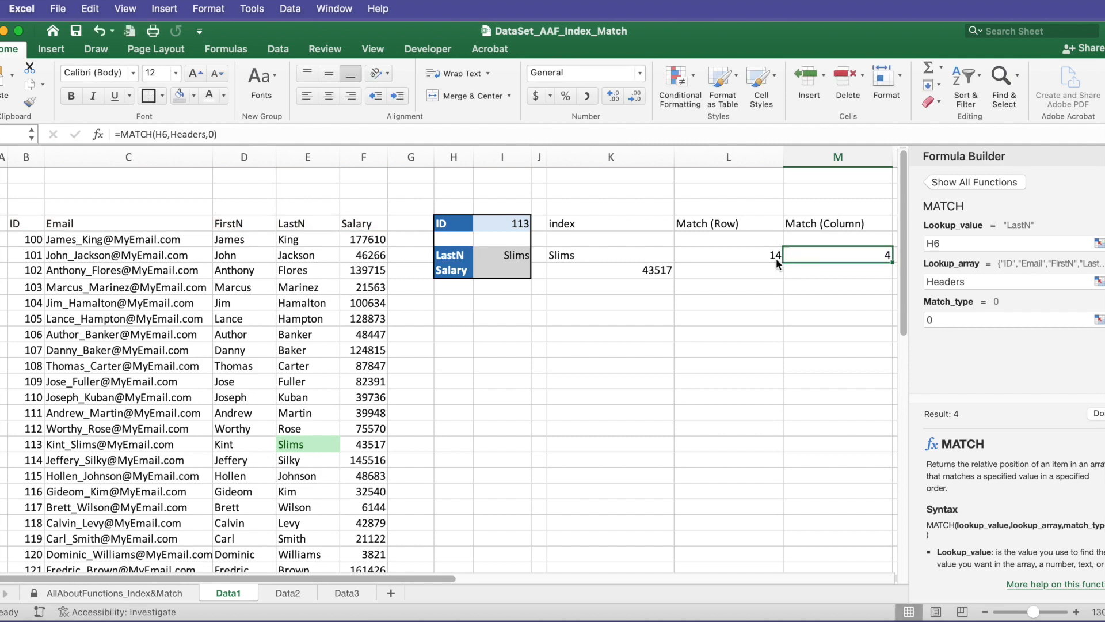
left_click(521, 255)
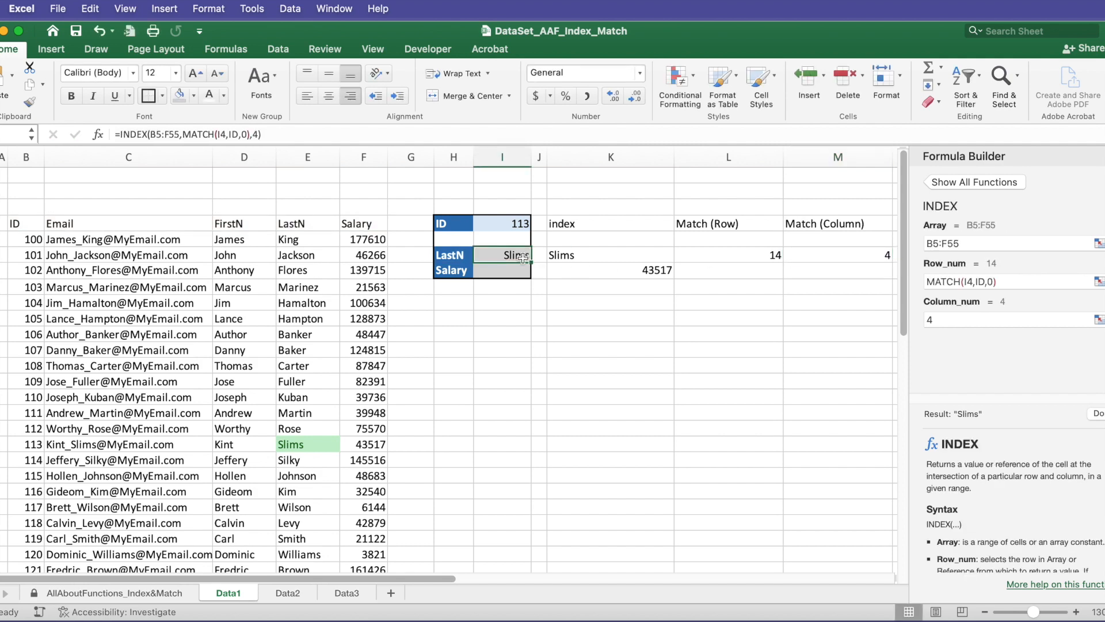
left_click(962, 320)
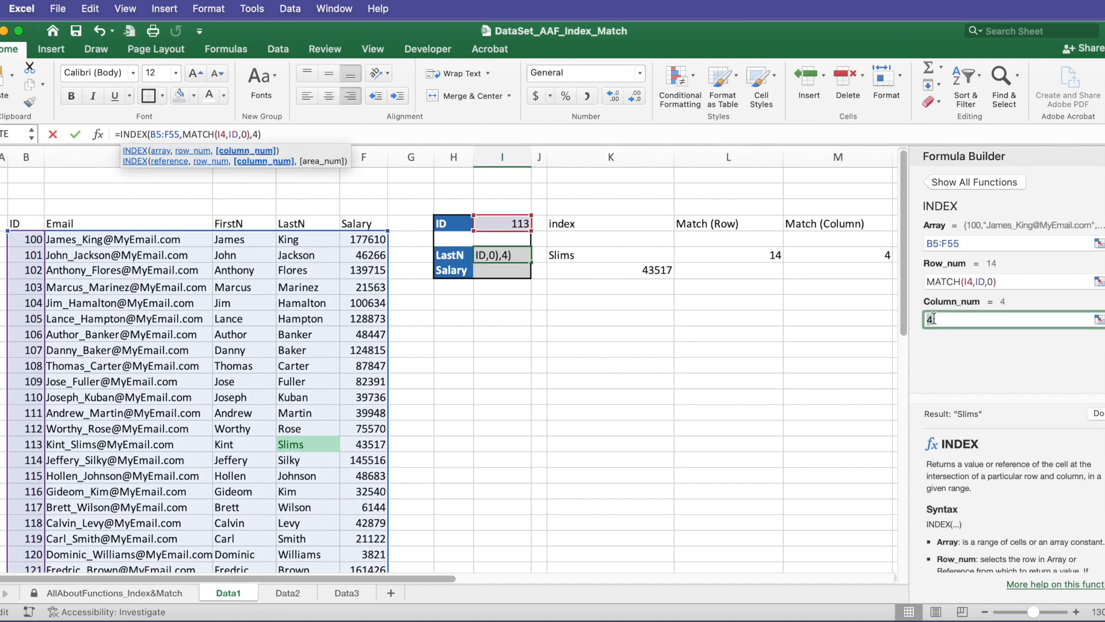
key("super+v")
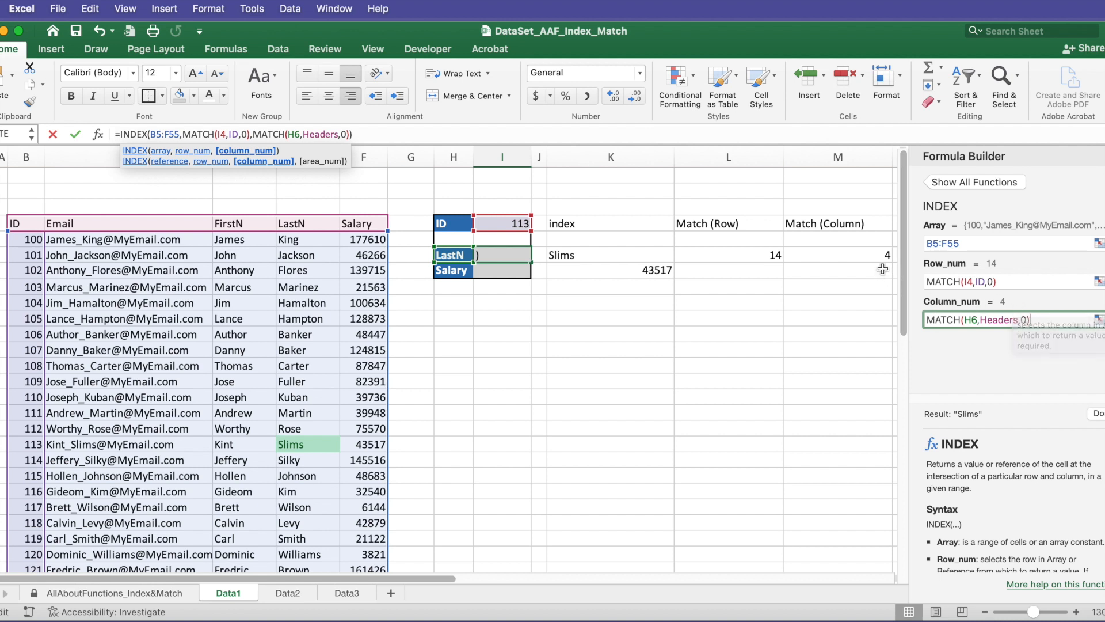
key("Return")
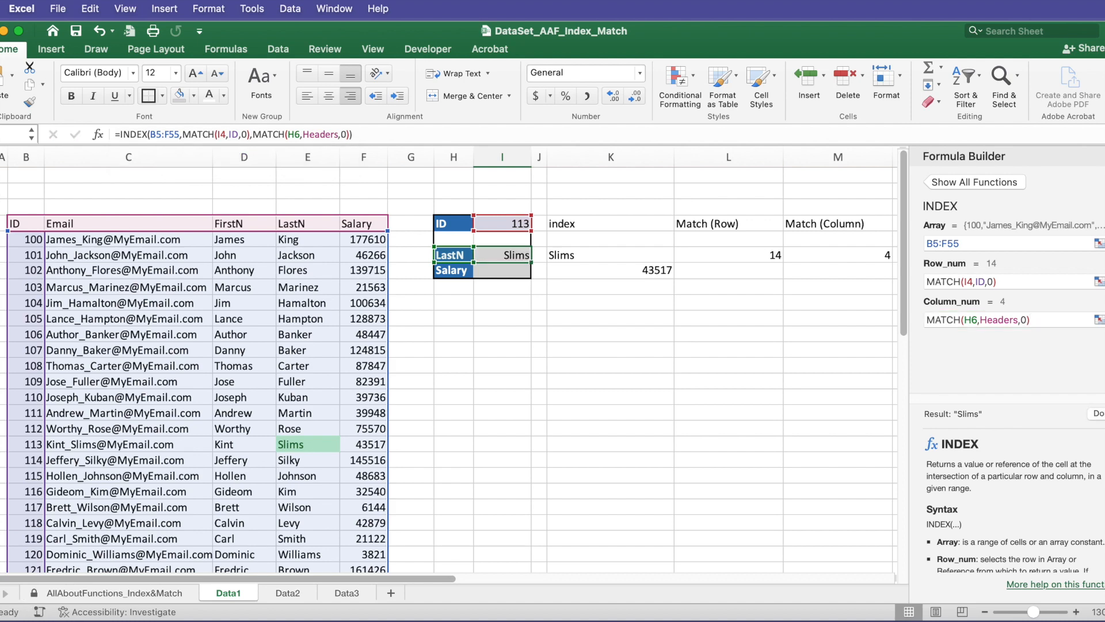
Test the LastN lookup by choosing ID 103, 105 and finally 113 in I4.
left_click(538, 224)
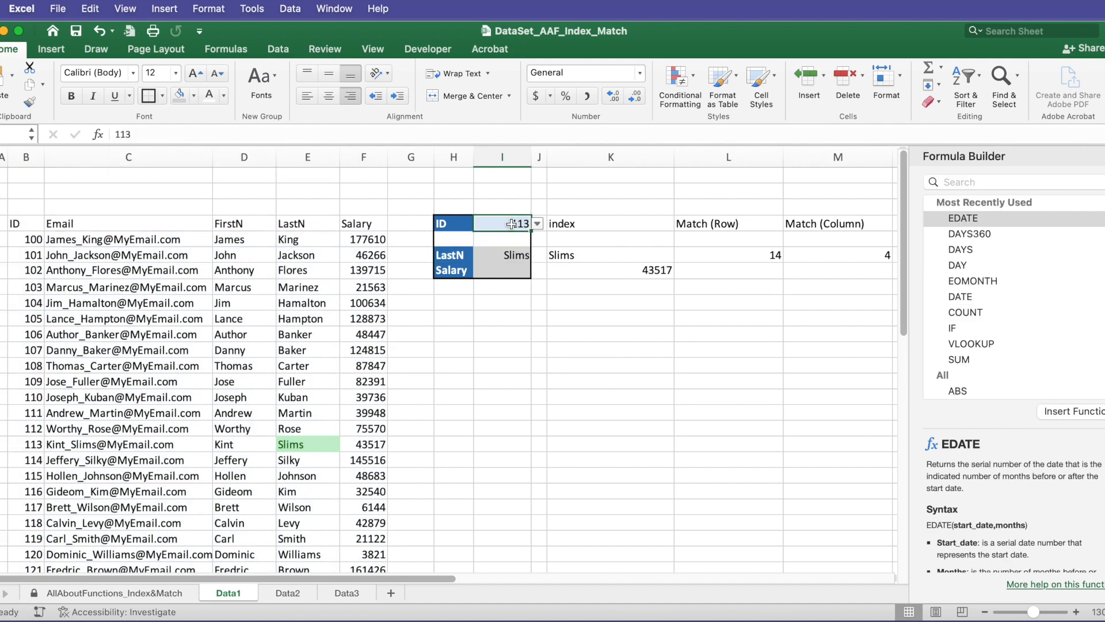
left_click(539, 224)
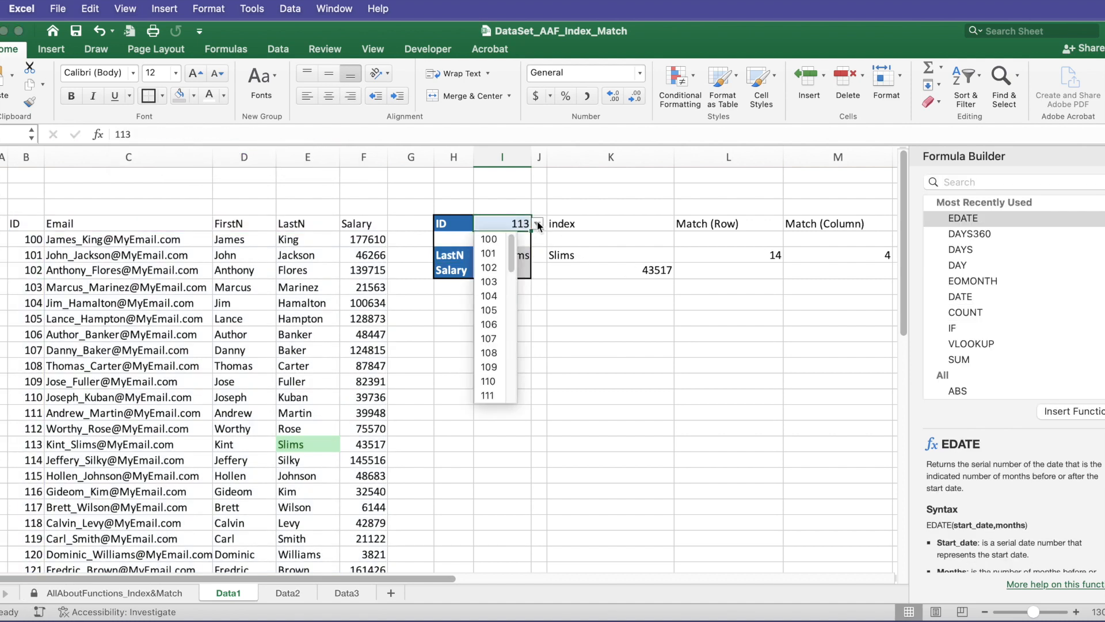
left_click(501, 282)
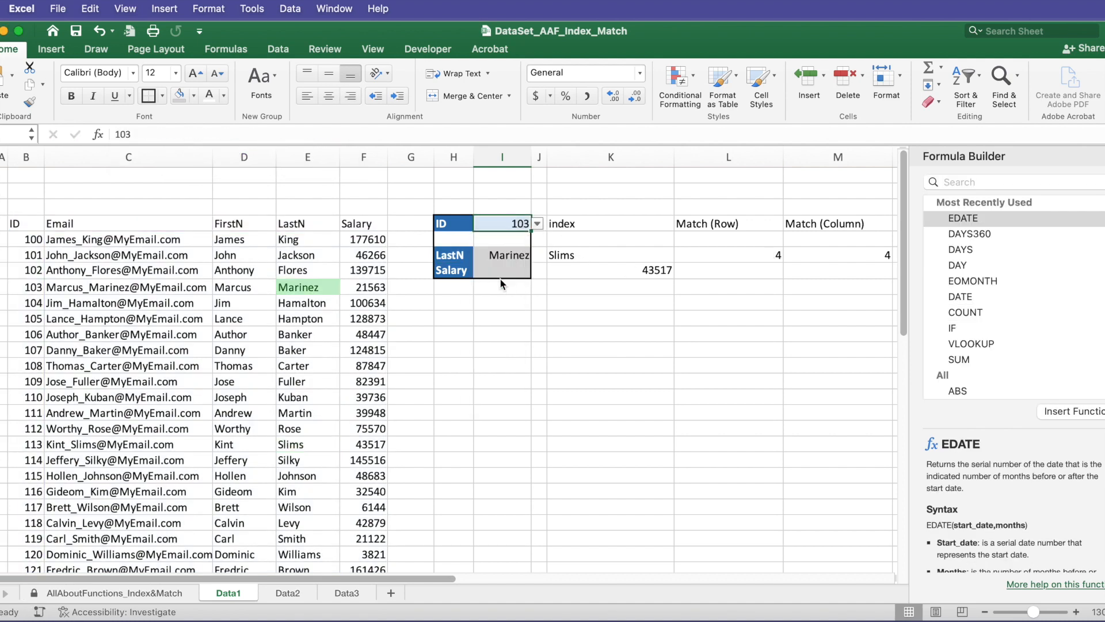
left_click(538, 225)
left_click(498, 311)
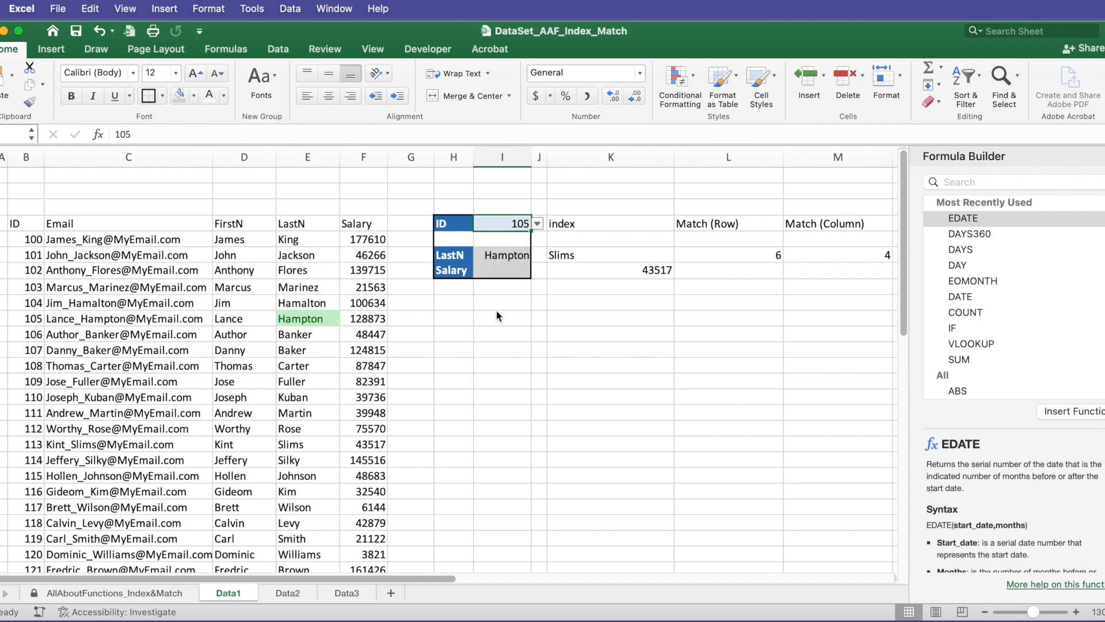
left_click(538, 225)
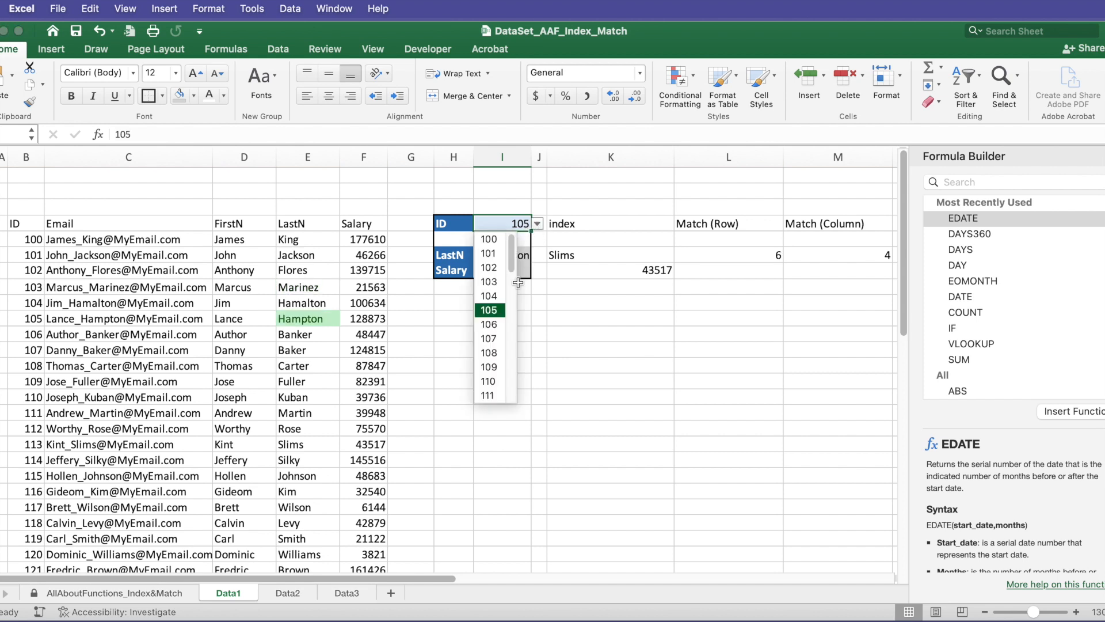
scroll(501, 345, "down", 3)
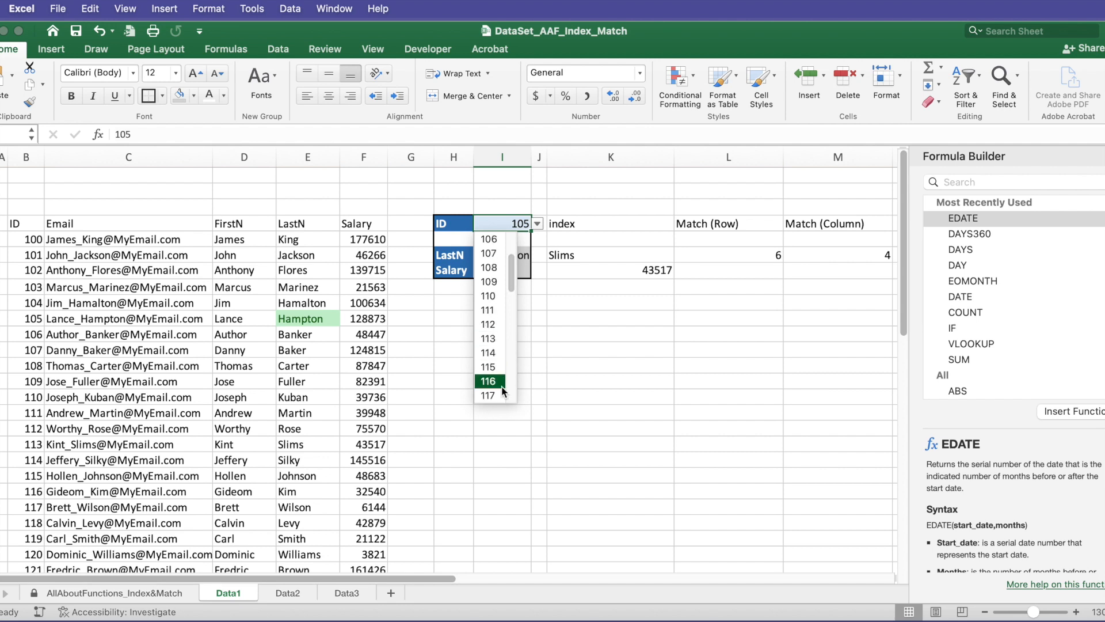
left_click(488, 339)
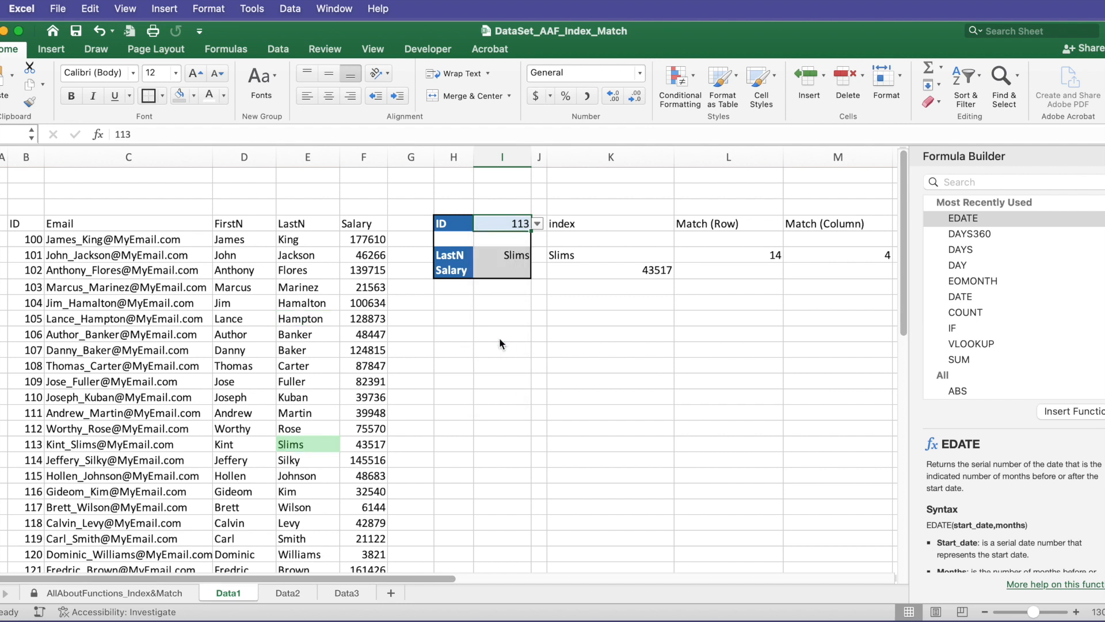
Start a MATCH function in L7 under Match (Row), with the chosen ID in I4 as its lookup value.
left_click(503, 270)
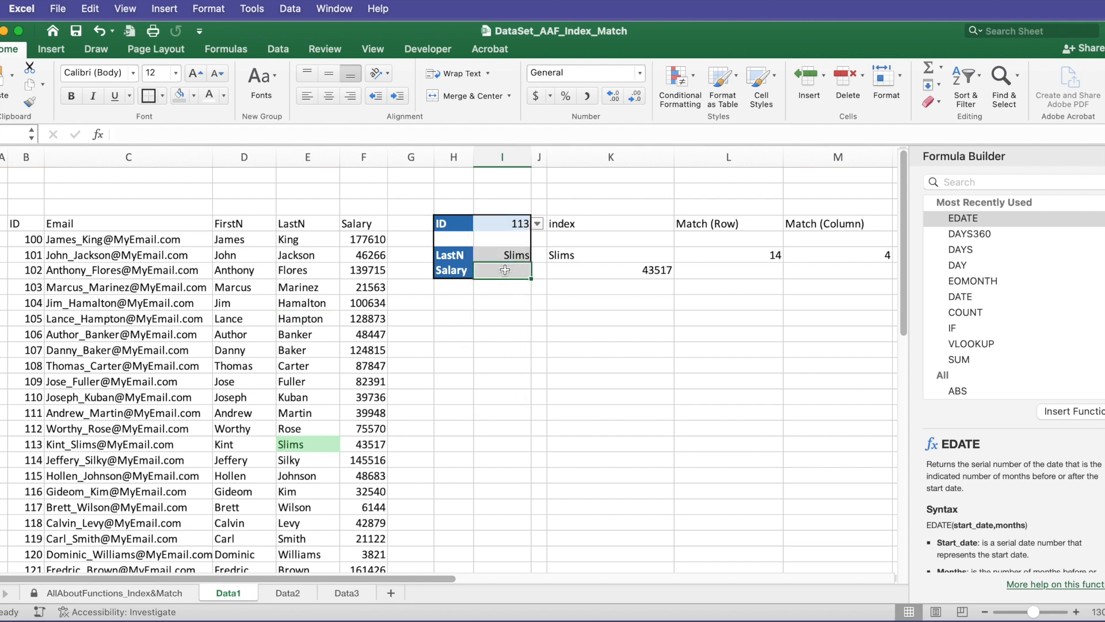
left_click(655, 271)
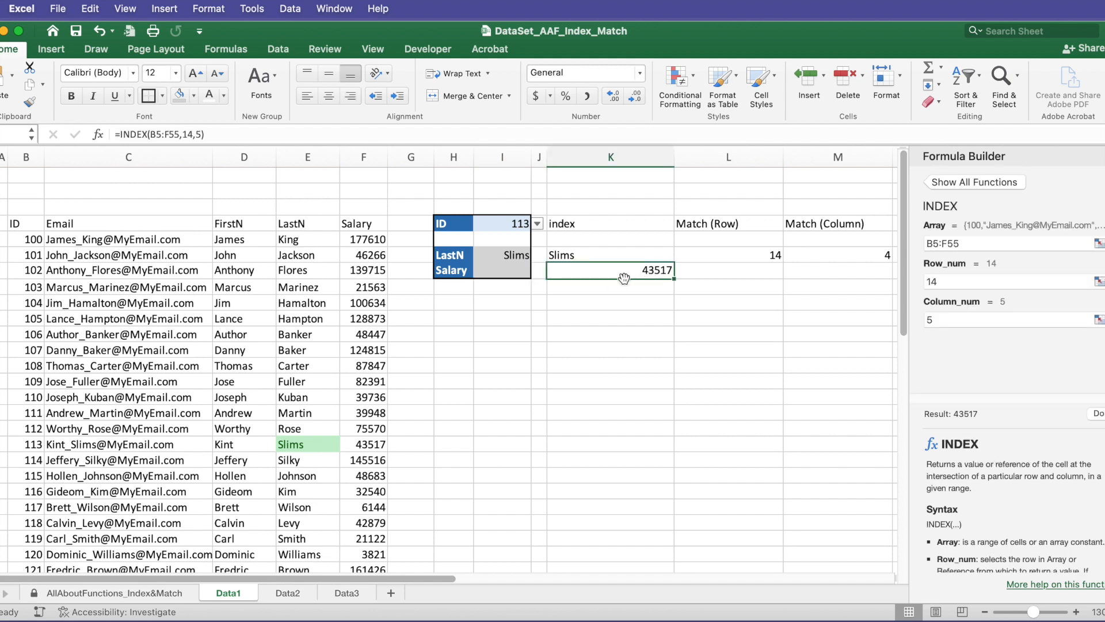
left_click(710, 271)
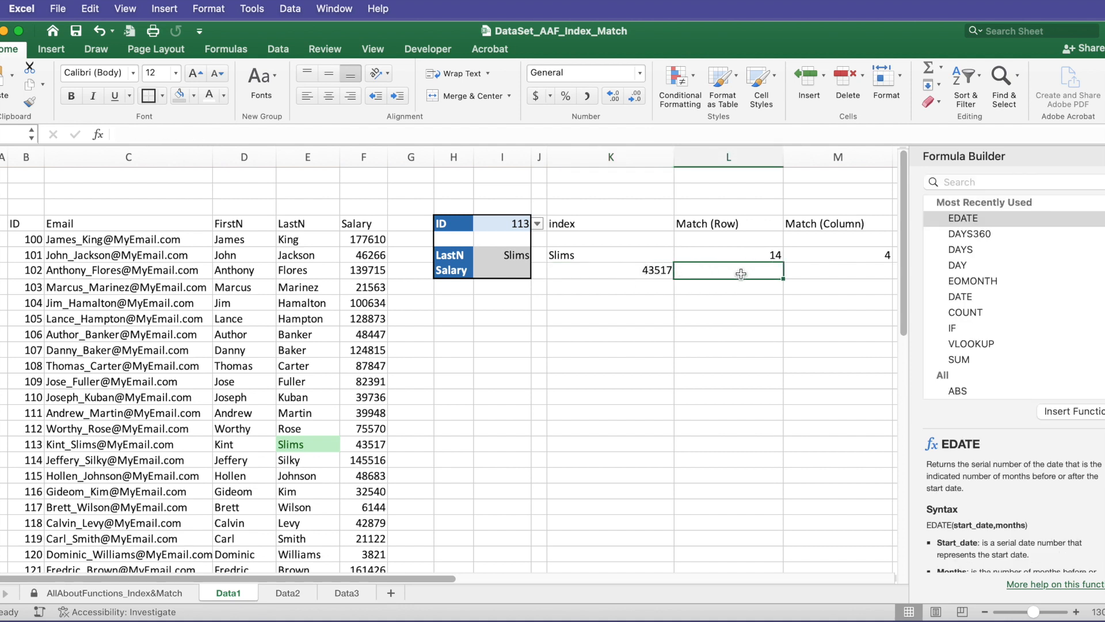
type("=ma")
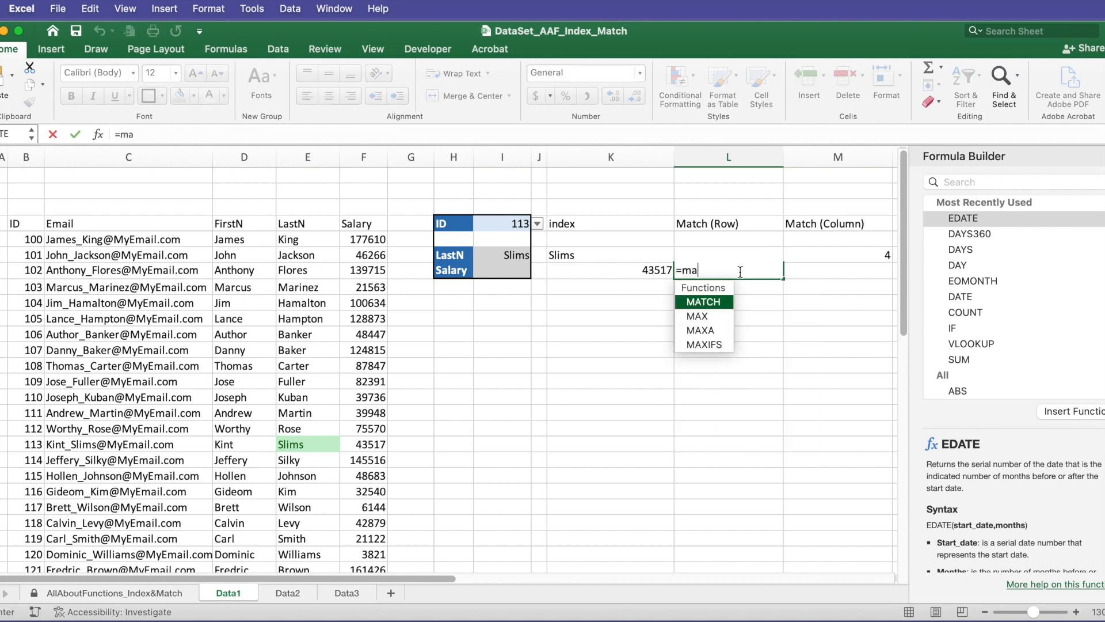
type("tch")
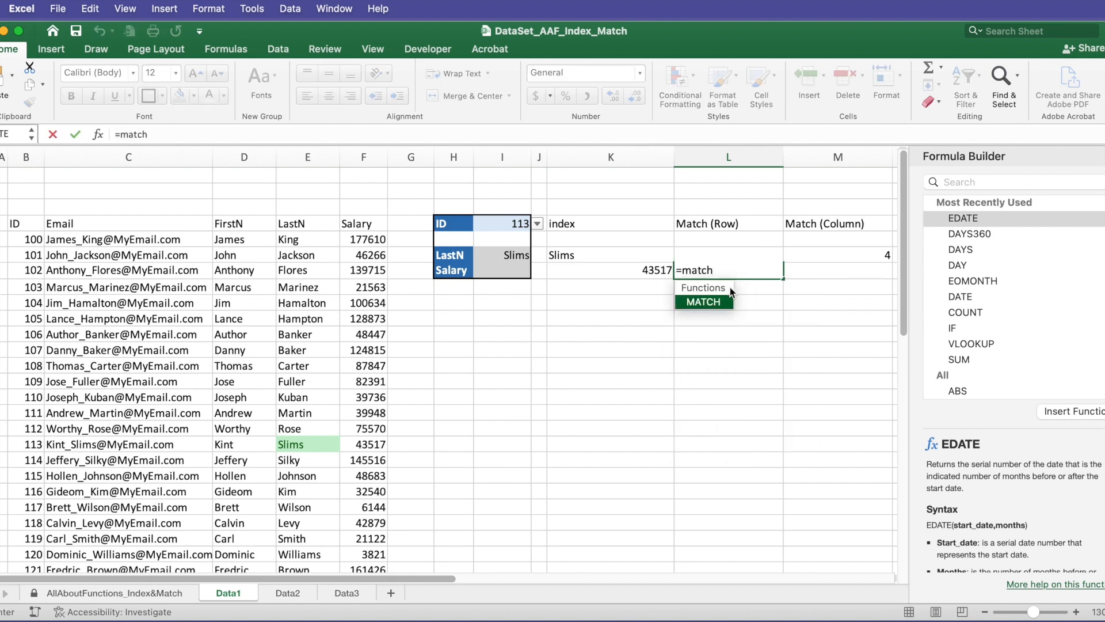
double_click(717, 302)
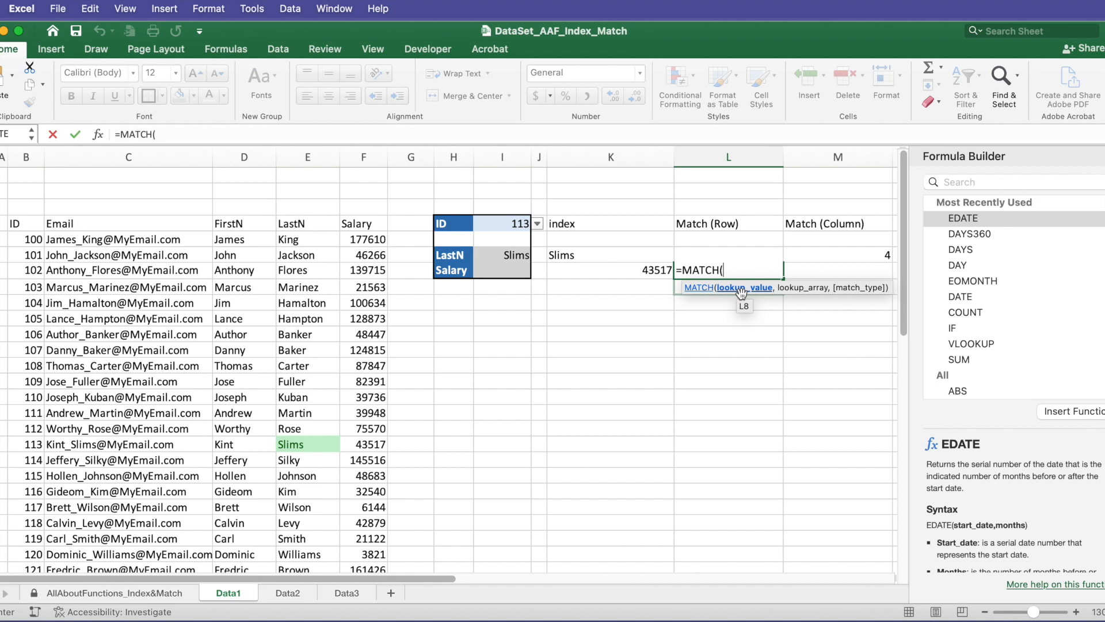
left_click(511, 223)
type(",")
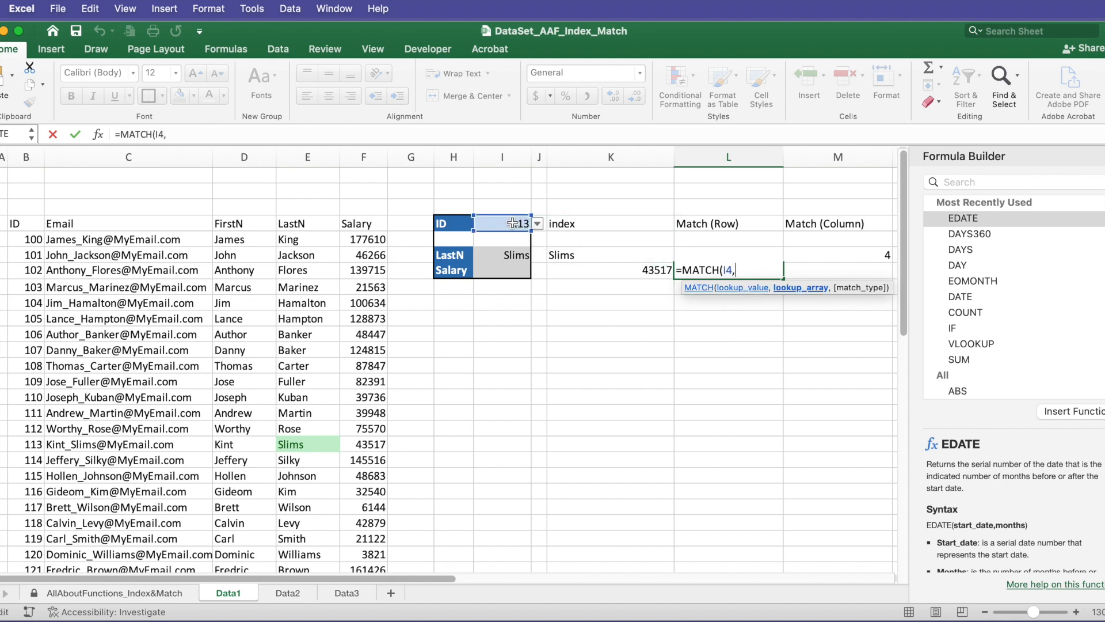
Set L7's MATCH lookup array to the table's ID range with exact match (0), and complete the formula.
left_click(30, 240)
key("ctrl+shift+Down")
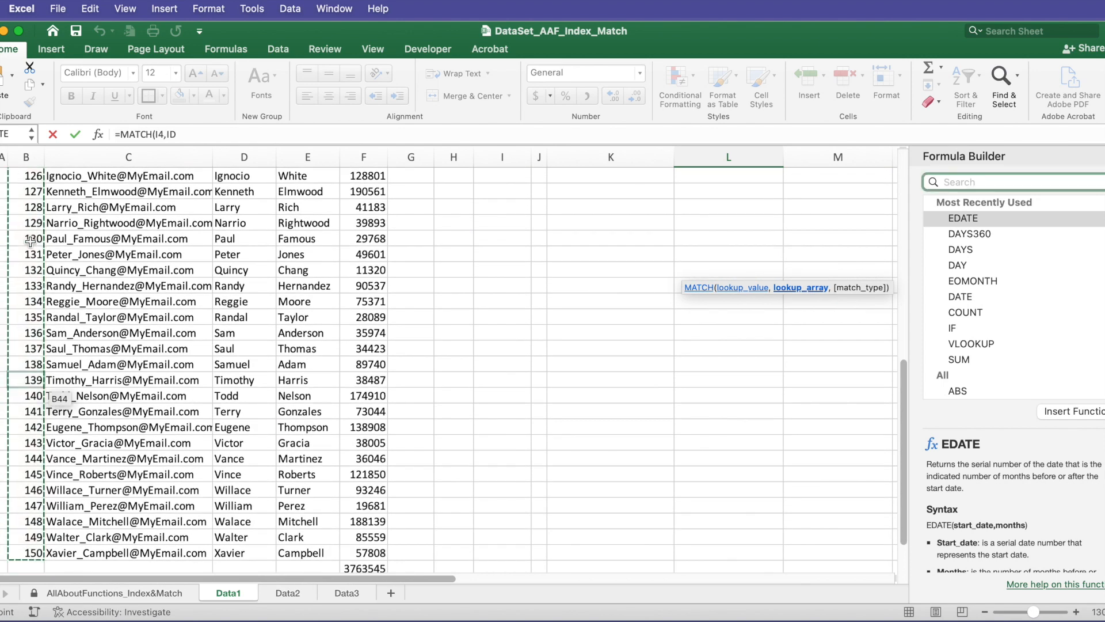
left_click(214, 132)
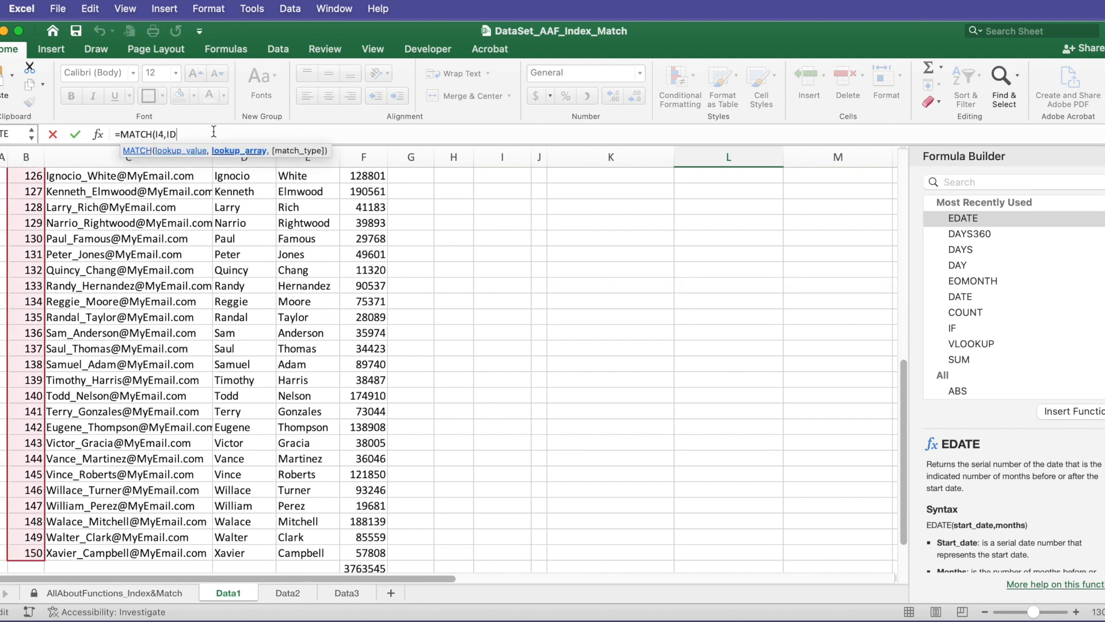
type(",")
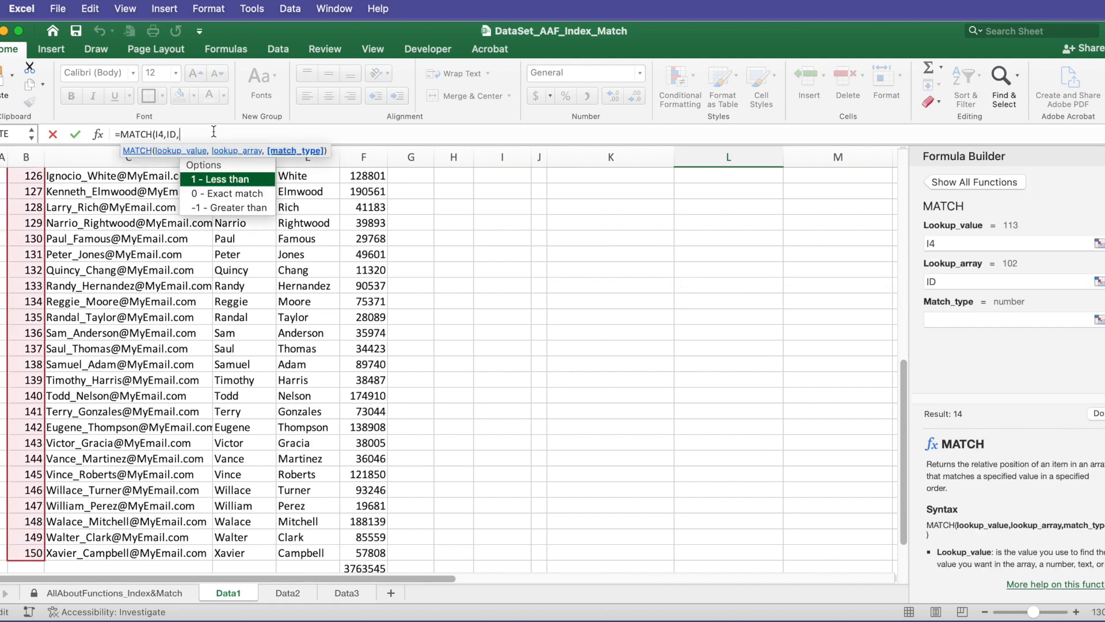
double_click(216, 194)
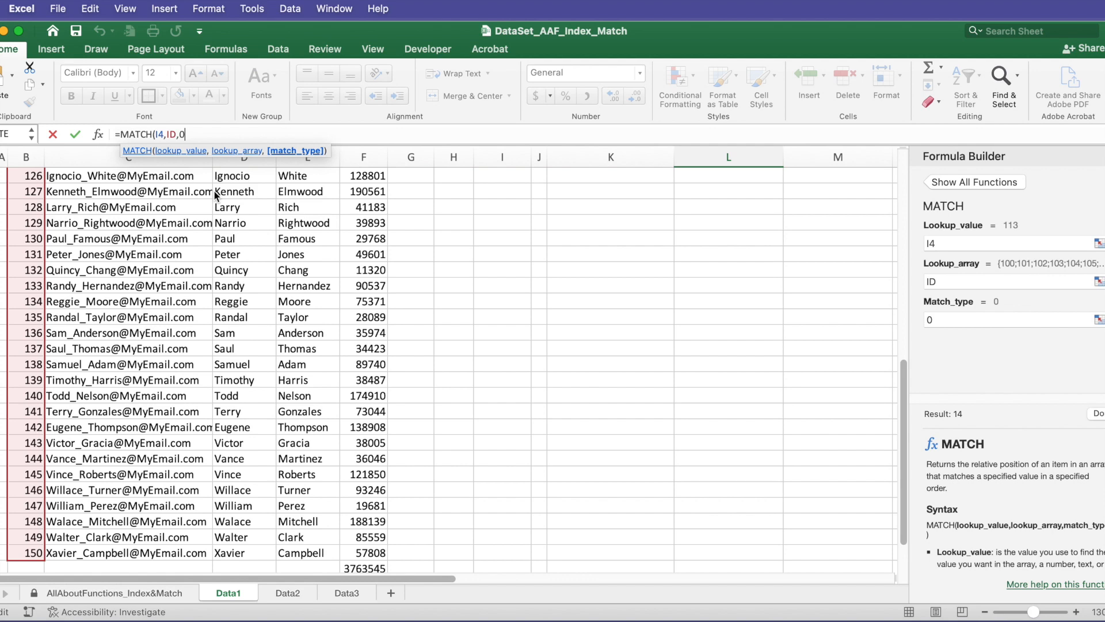
left_click(1095, 414)
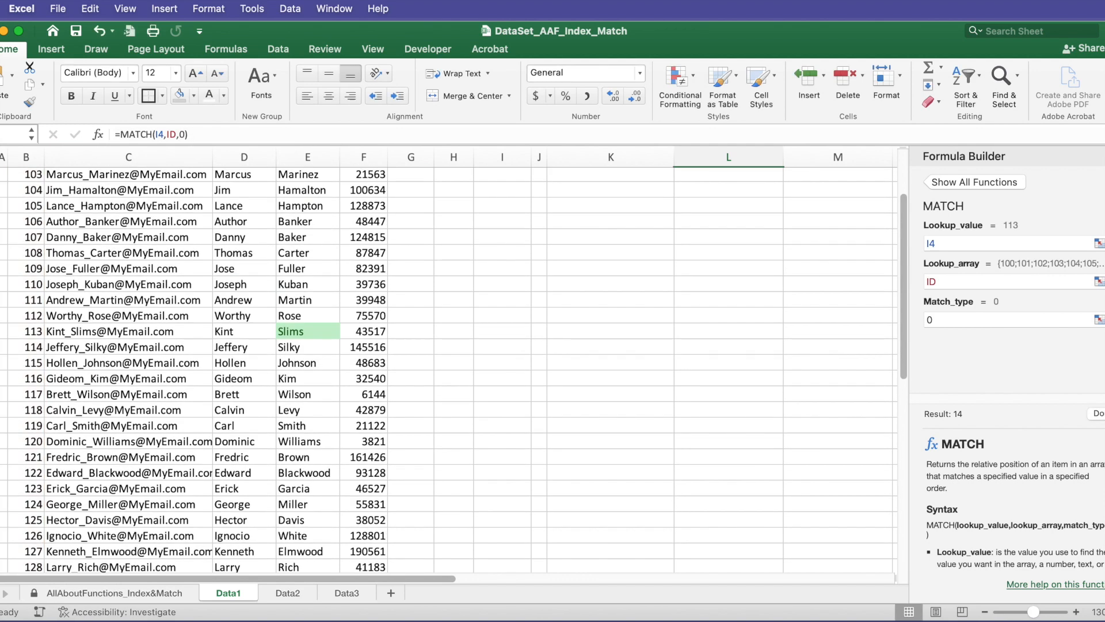
Start a MATCH function in M7 under Match (Column), with the Salary label in H7 as its lookup value.
left_click(851, 177)
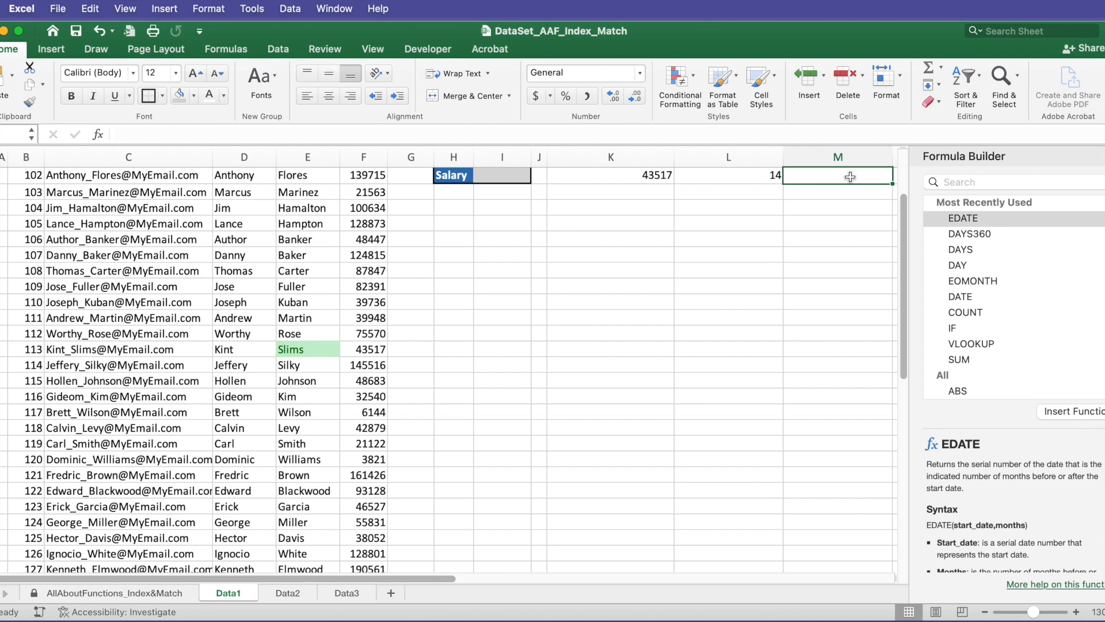
type("=m")
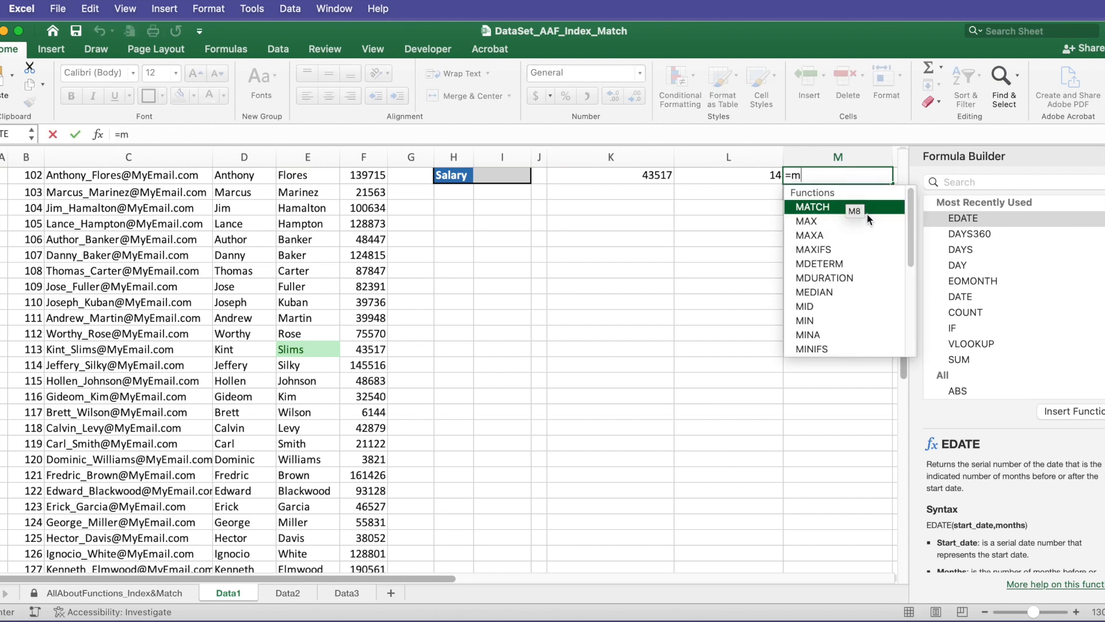
double_click(807, 207)
left_click(98, 136)
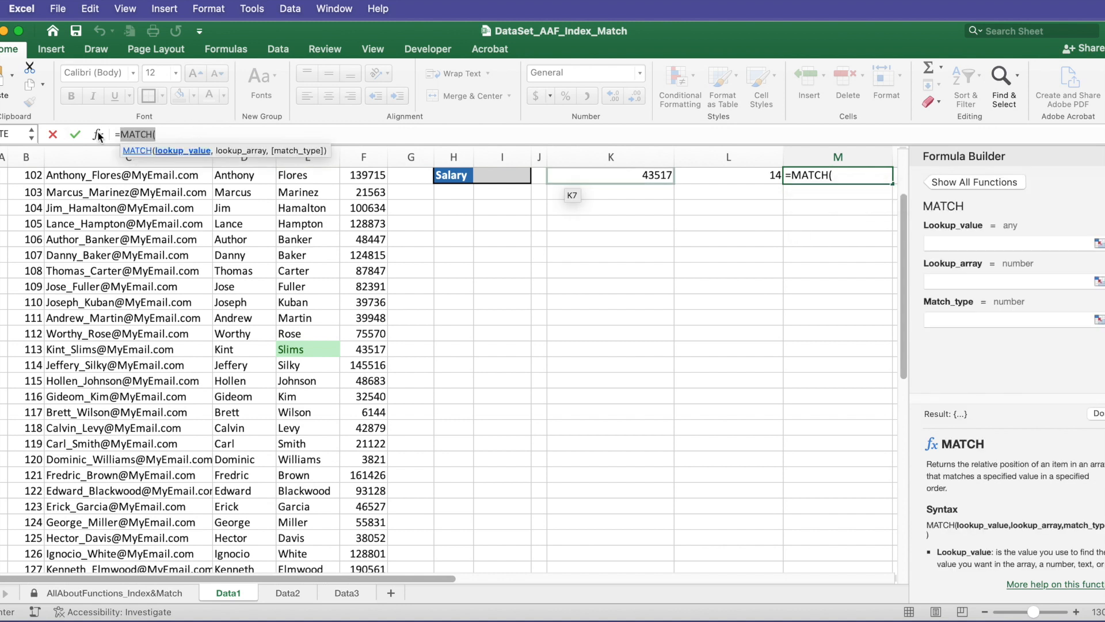
left_click(957, 242)
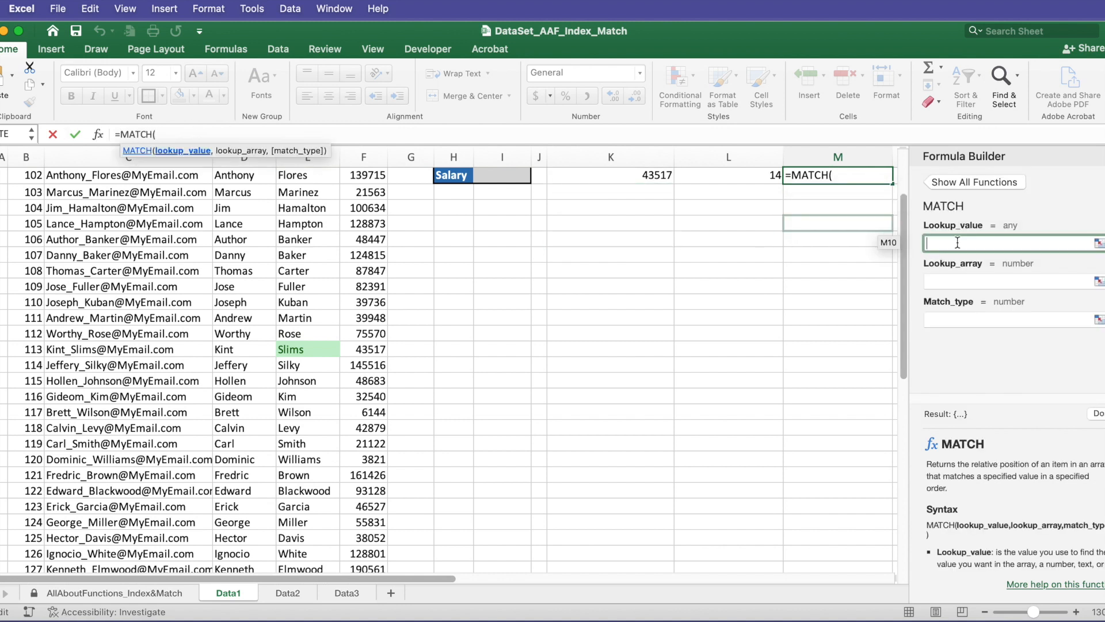
left_click(459, 177)
Complete M7's MATCH formula with the Headers range as lookup array and exact match (0), and select the Salary result cell I7.
left_click(970, 279)
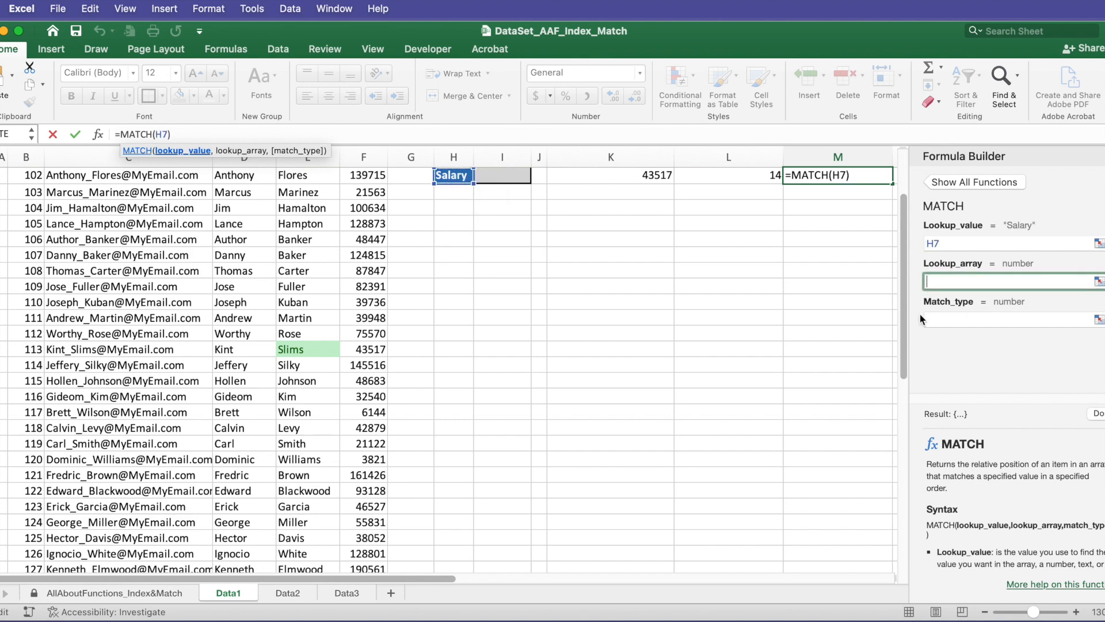
scroll(425, 215, "up", 3)
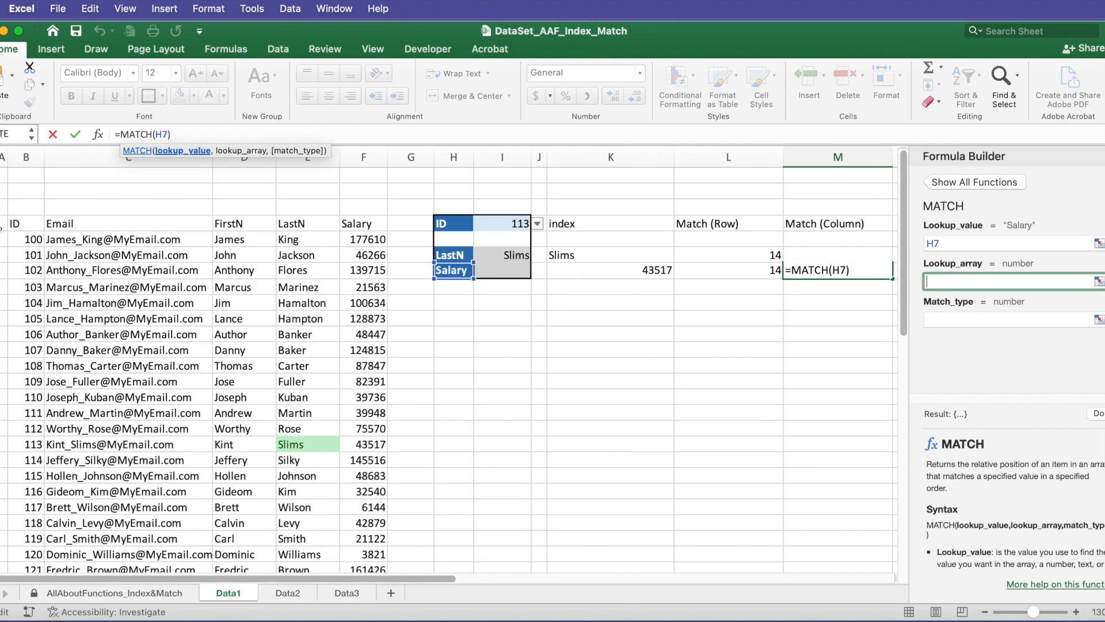
left_click_drag(15, 225, 374, 222)
left_click(957, 320)
type("0")
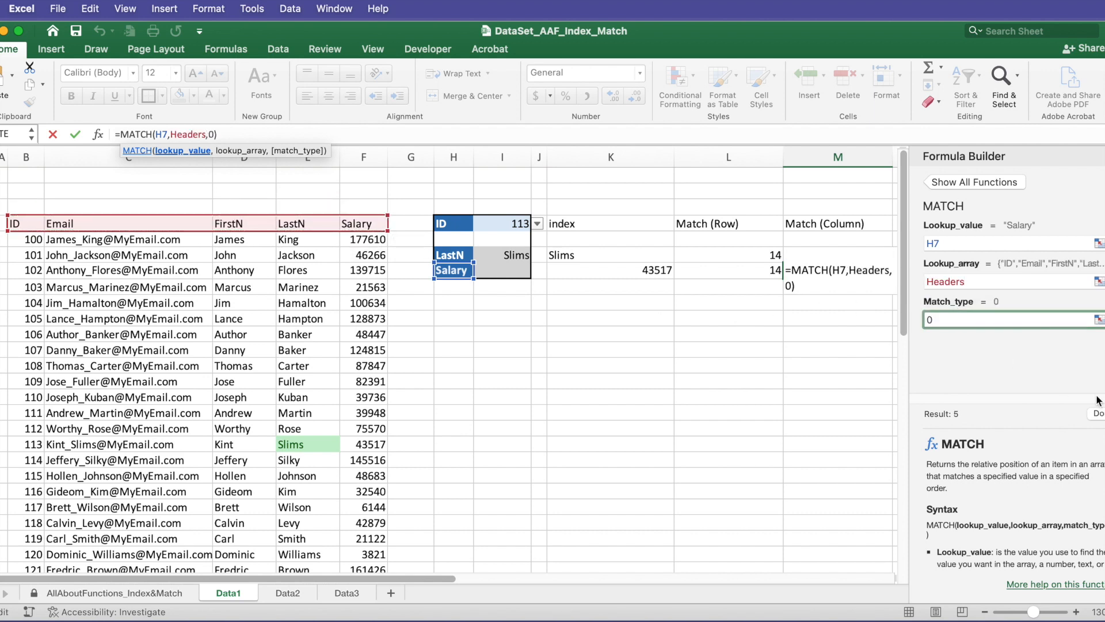
left_click(1097, 414)
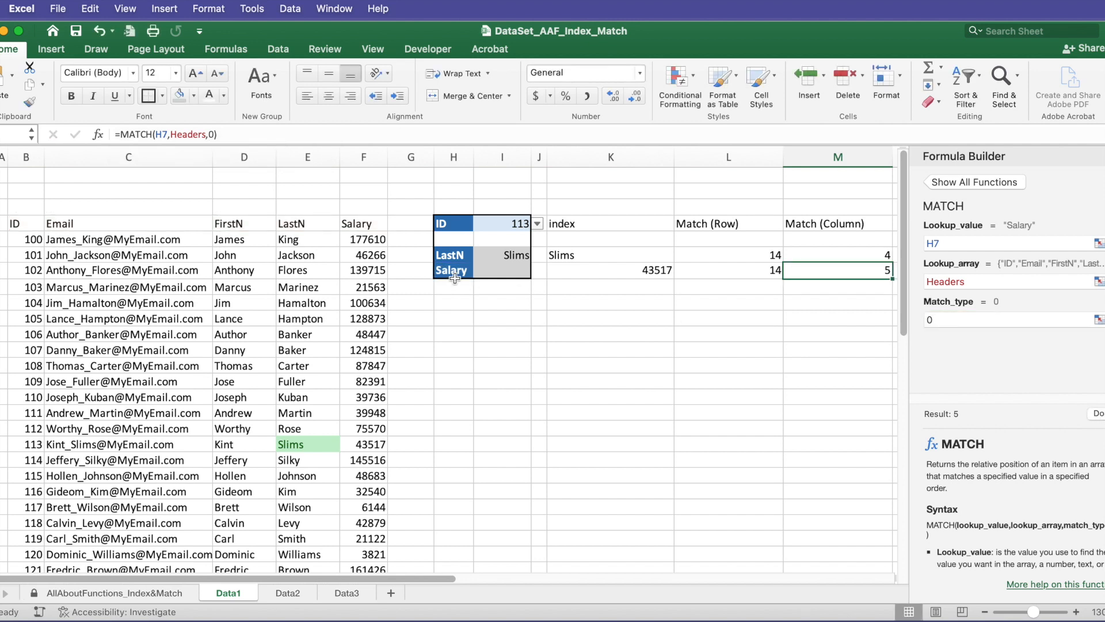
left_click(500, 273)
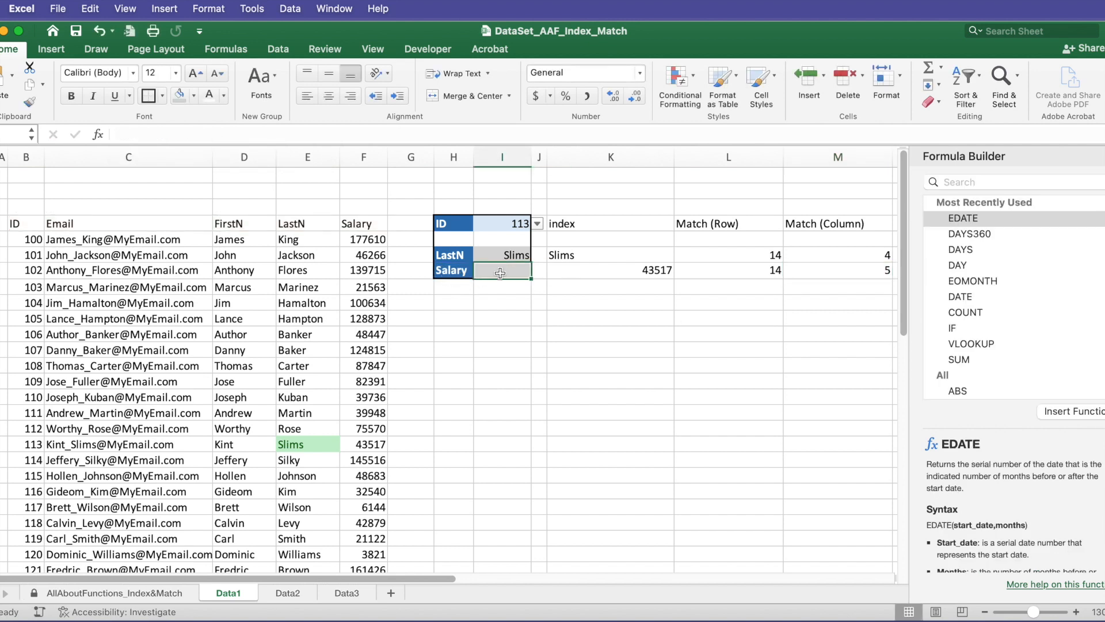
Copy the INDEX formula from K7 into the Salary result cell I7.
left_click(633, 271)
left_click_drag(262, 136, 121, 140)
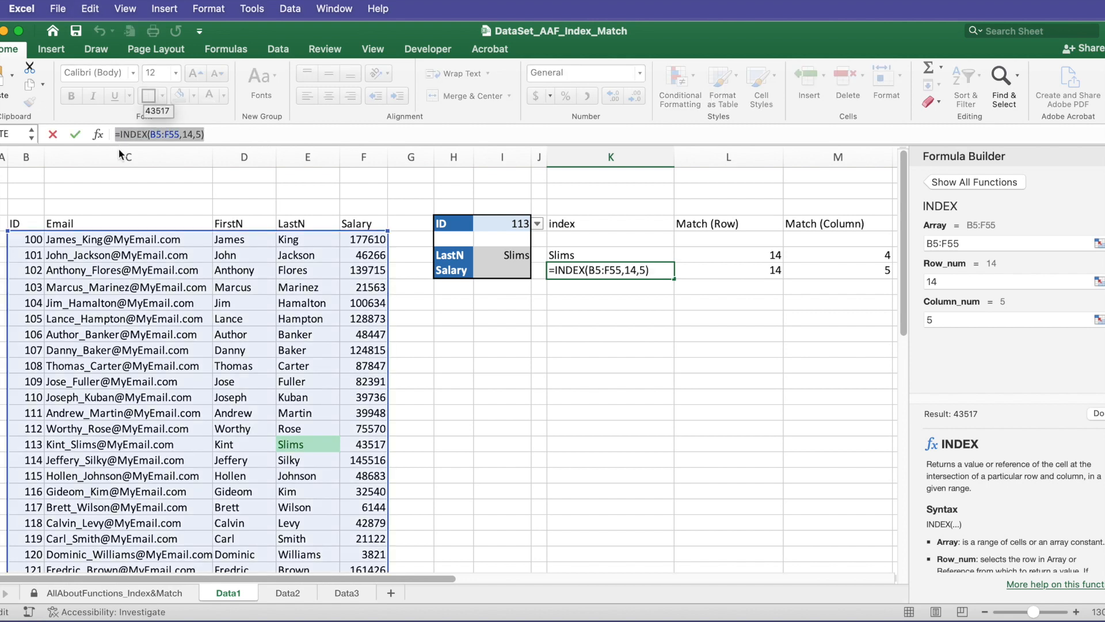
key("Escape")
double_click(503, 272)
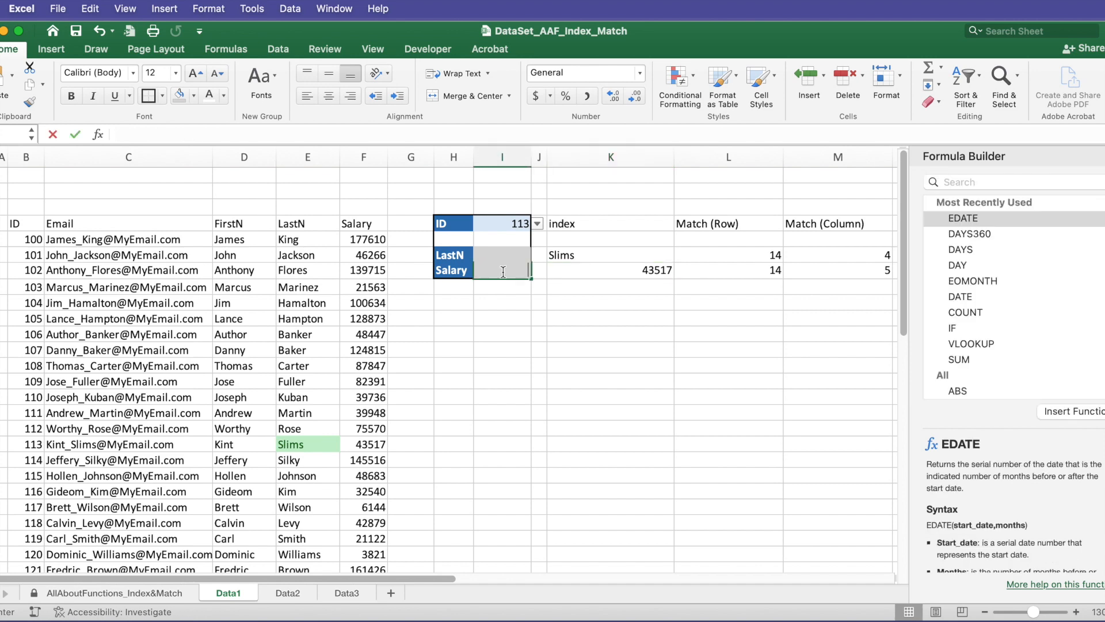
key("super+v")
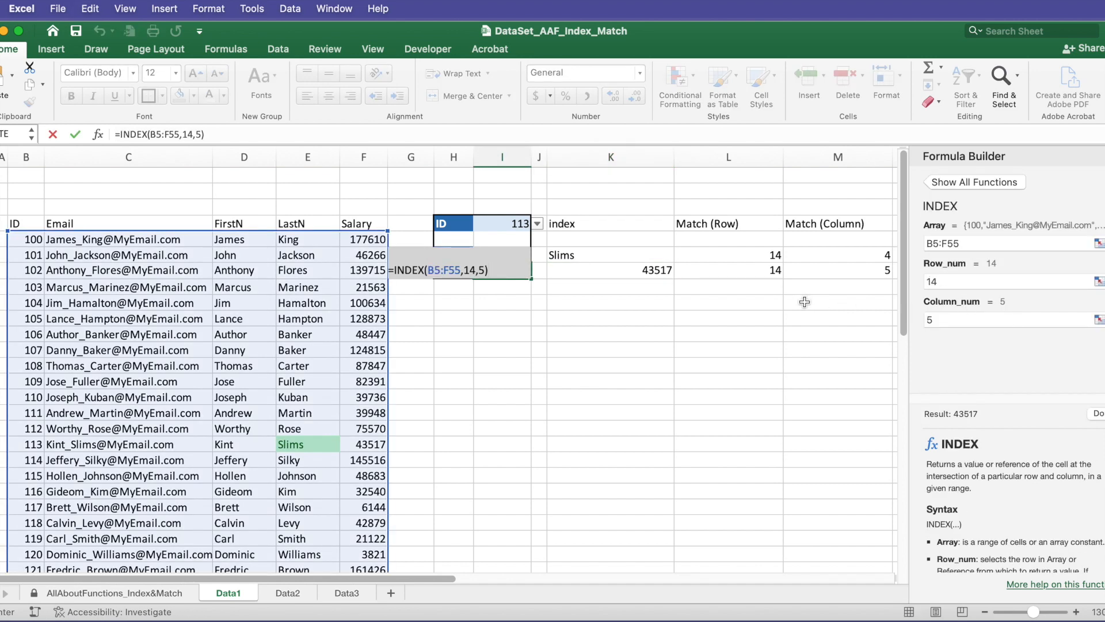
key("Return")
Replace the row number in I7's INDEX formula with the MATCH formula copied from L7.
double_click(761, 270)
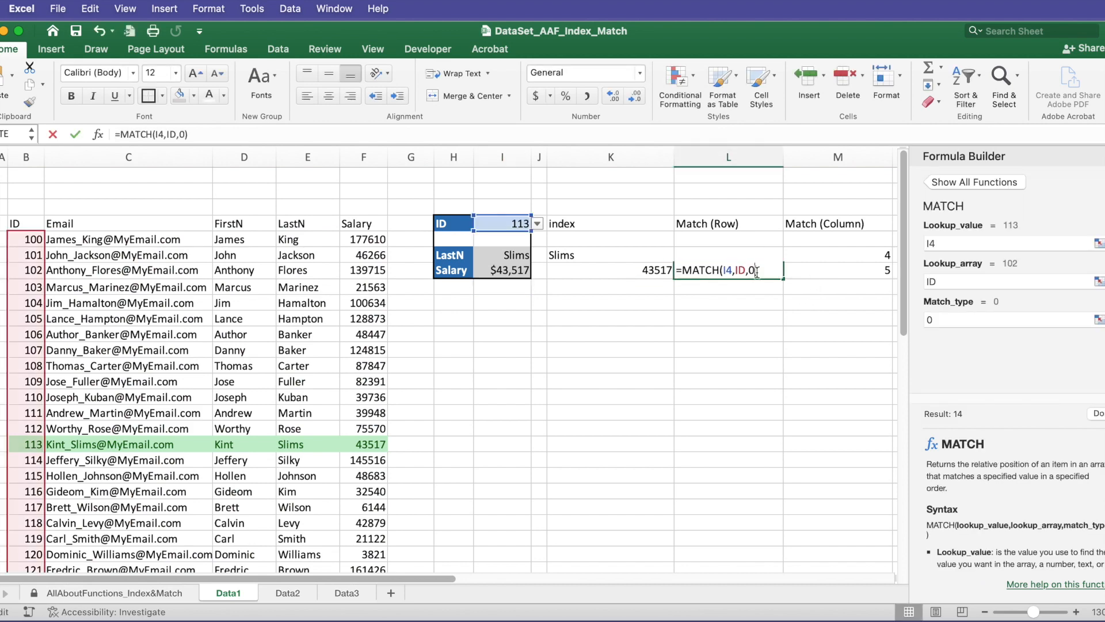
left_click_drag(766, 270, 679, 270)
key("super+c")
key("Return")
left_click(509, 268)
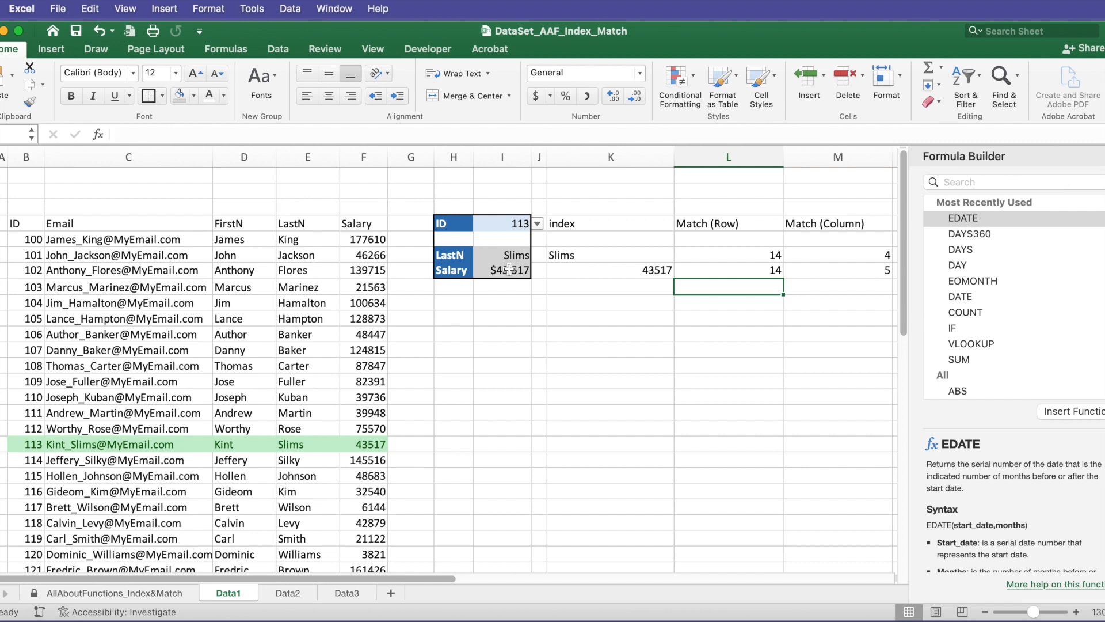
left_click(951, 280)
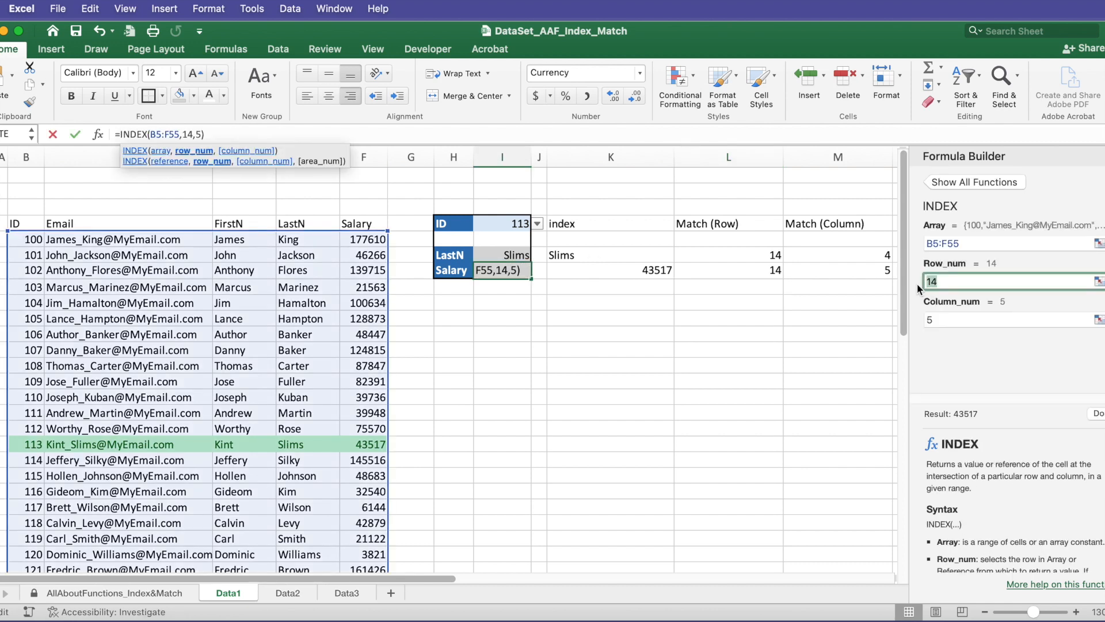
key("super+v")
Replace the column number in I7's INDEX formula with a nested MATCH using the Salary label in H7 as its lookup value.
left_click(943, 317)
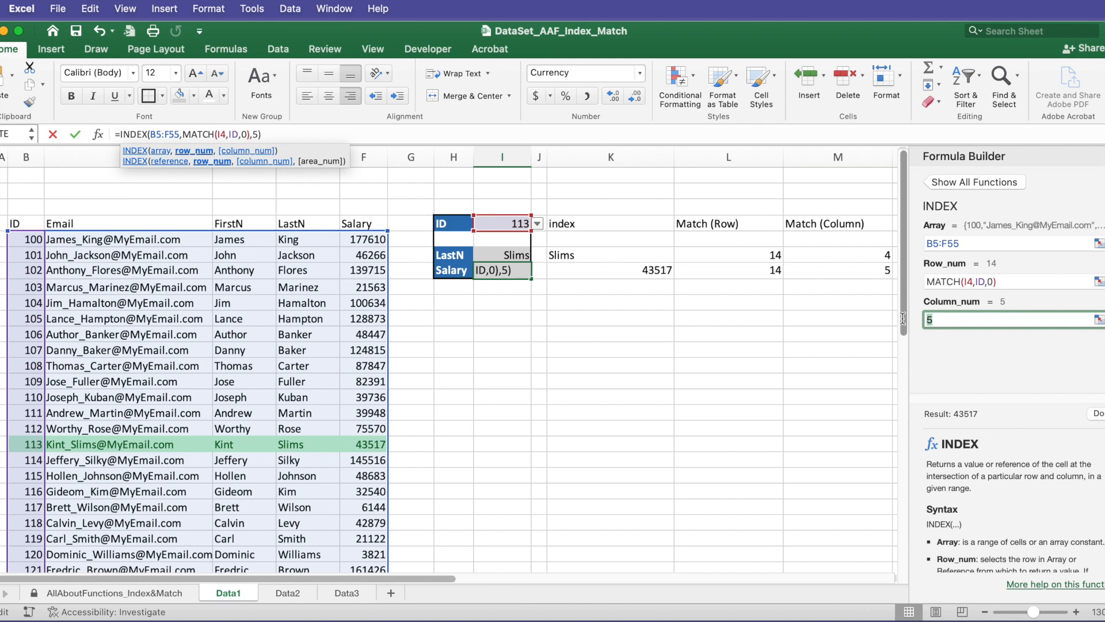
type("matc")
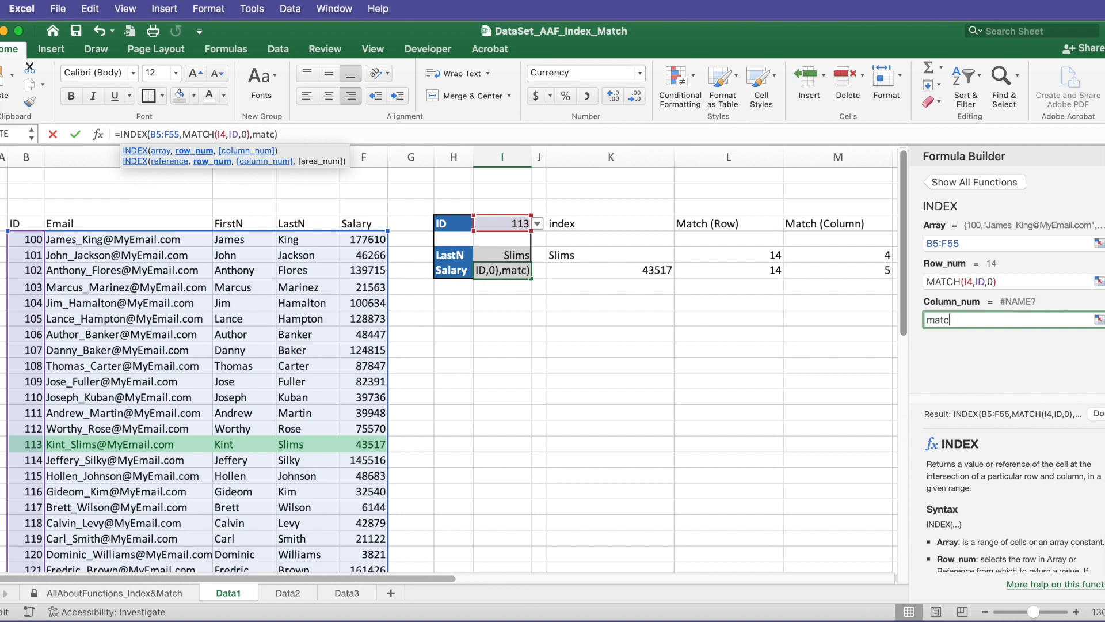
type("h(")
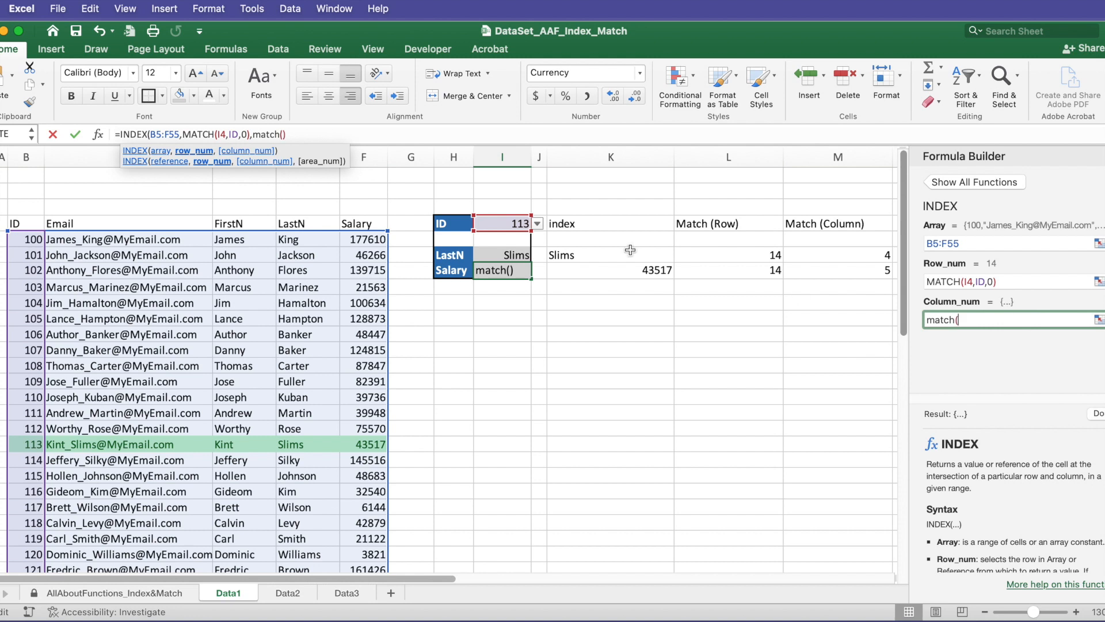
left_click(263, 135)
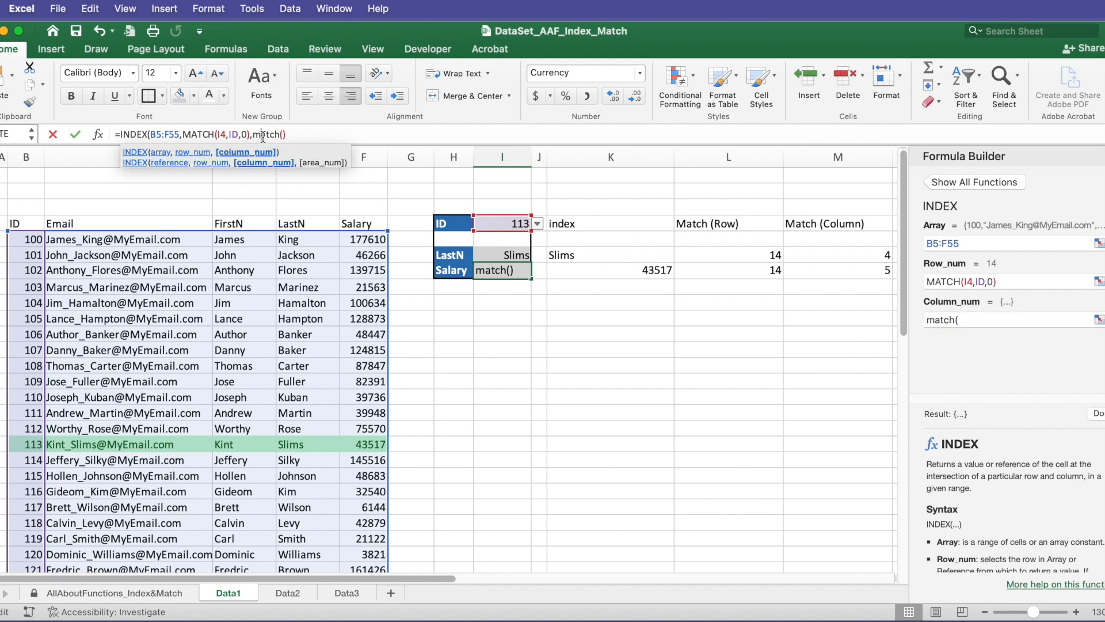
left_click(98, 134)
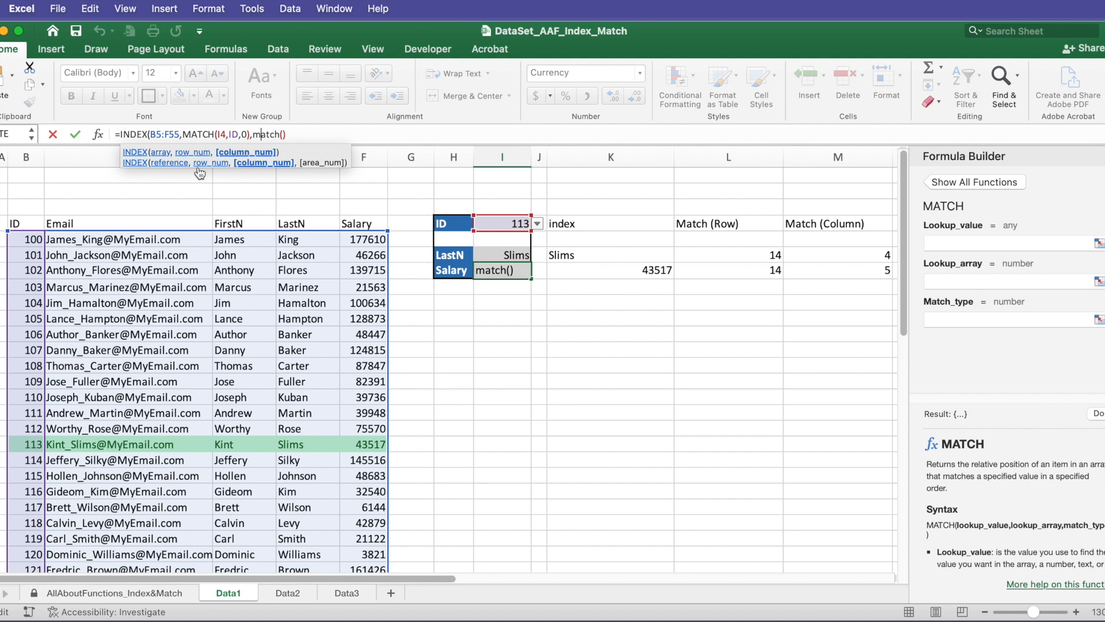
left_click(951, 244)
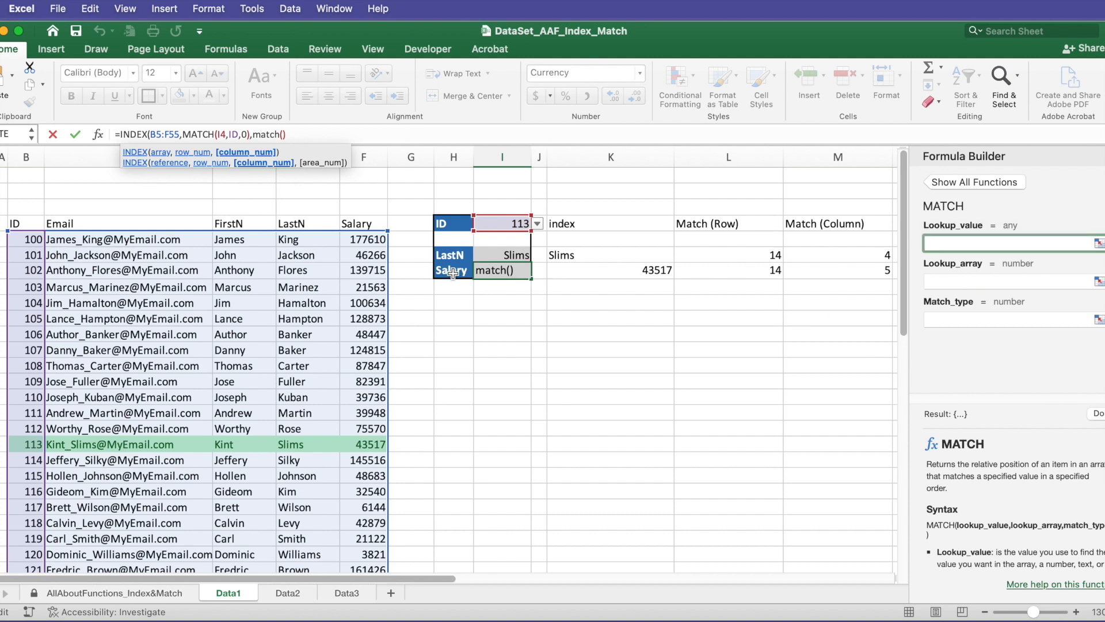
left_click(453, 271)
key("Tab")
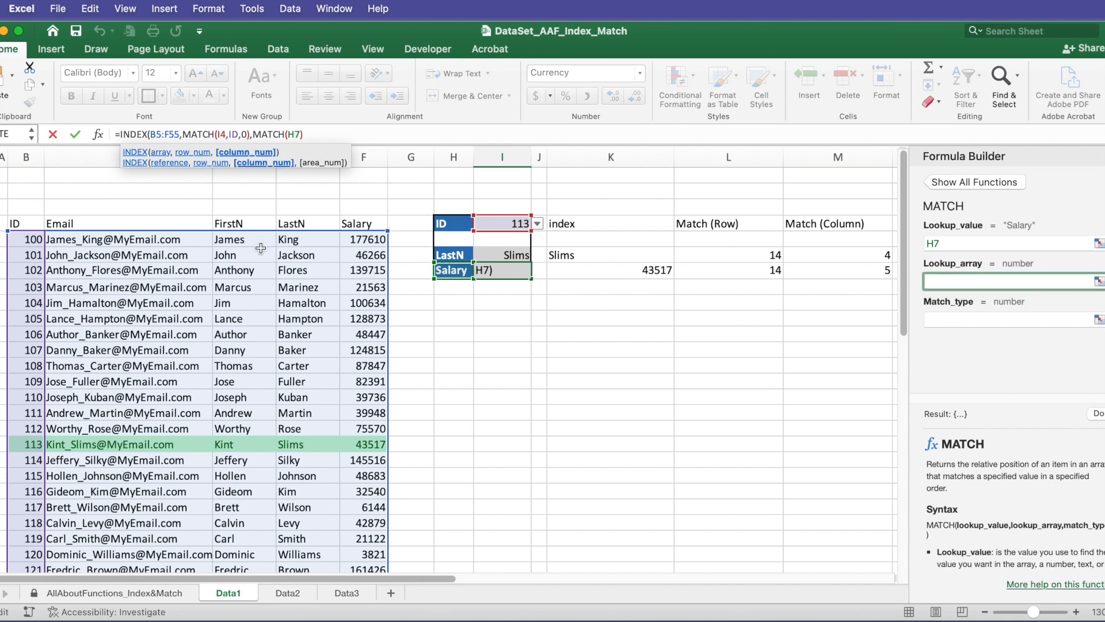
Set the nested MATCH lookup array to the Headers range with exact match (0), and complete I7's formula, accepting the proposed correction.
left_click_drag(29, 223, 368, 225)
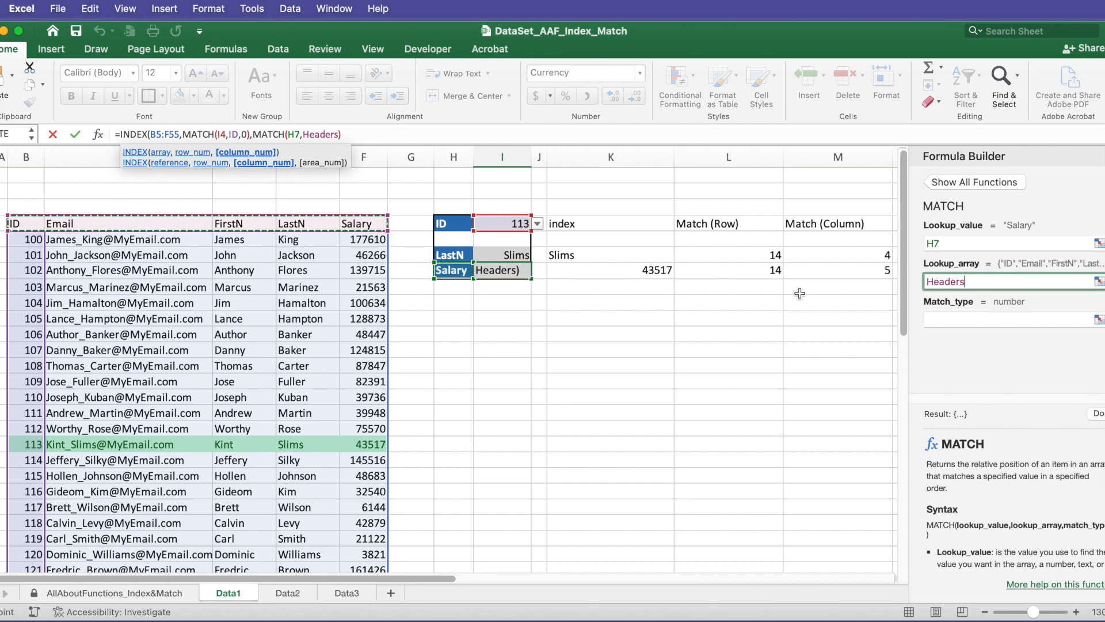
left_click(956, 320)
type("0")
left_click(1101, 419)
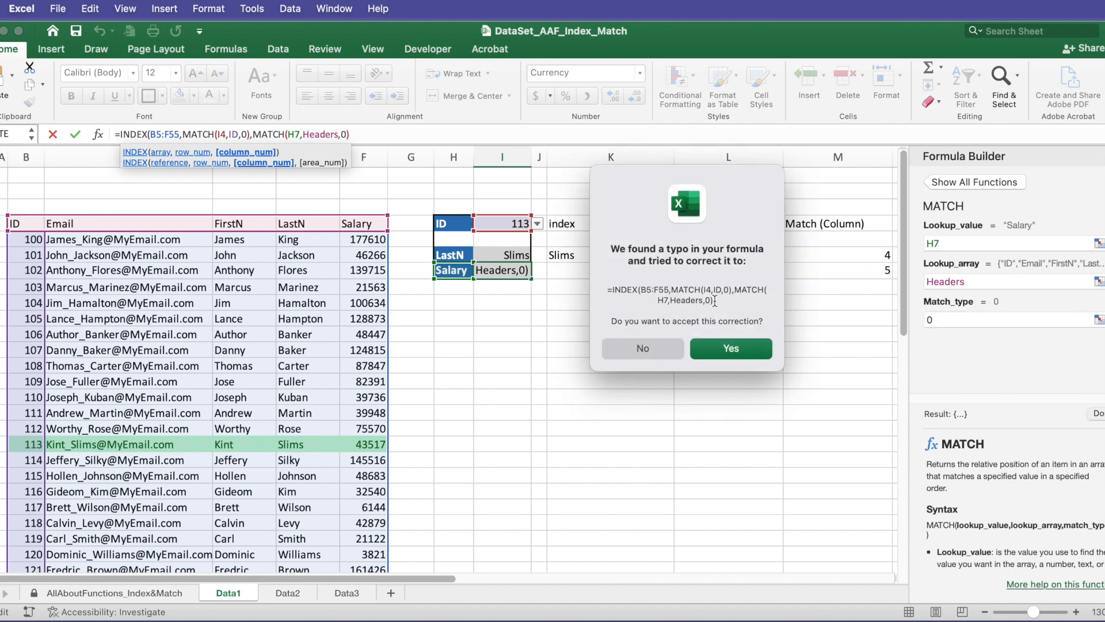
left_click(726, 345)
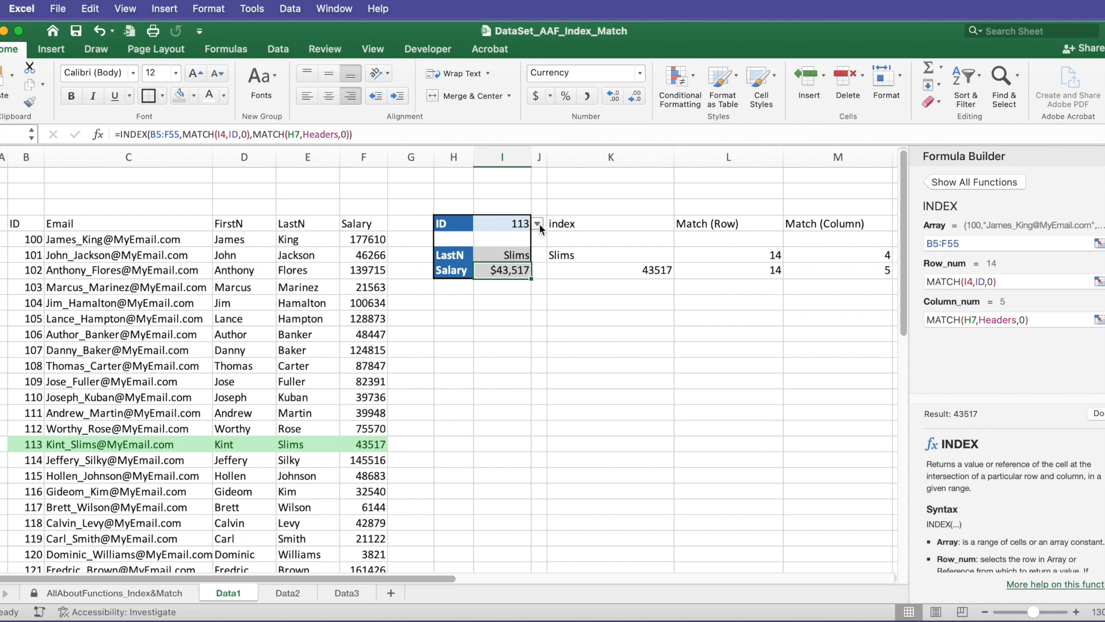
Test the lookup formulas by choosing ID 104 and then ID 101 in I4.
left_click(524, 224)
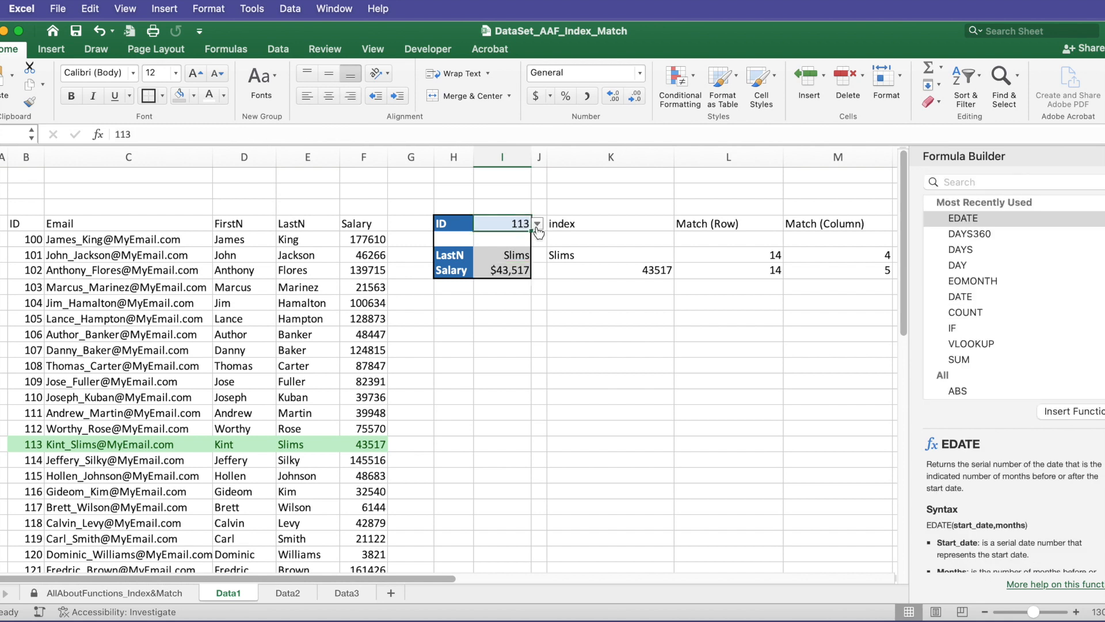
left_click(537, 225)
left_click(502, 296)
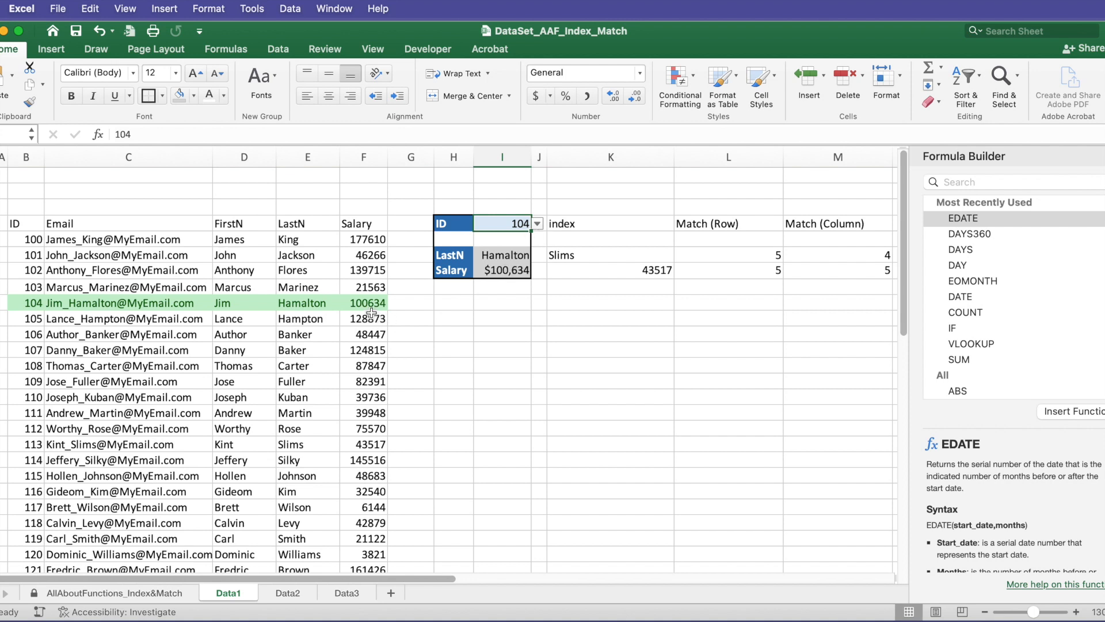
left_click(538, 225)
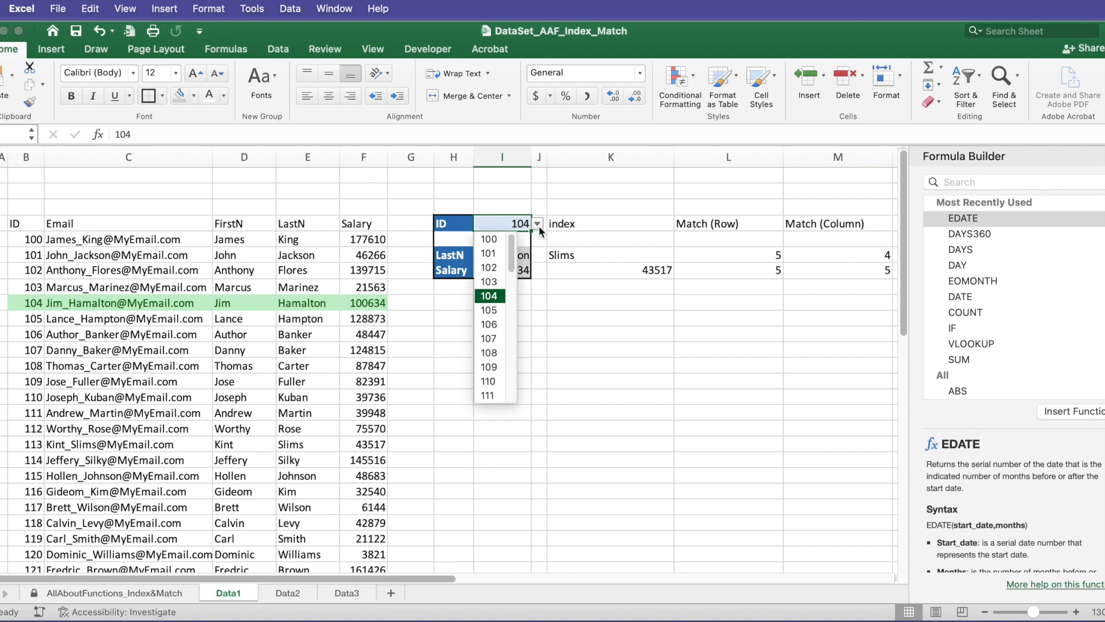
left_click(489, 253)
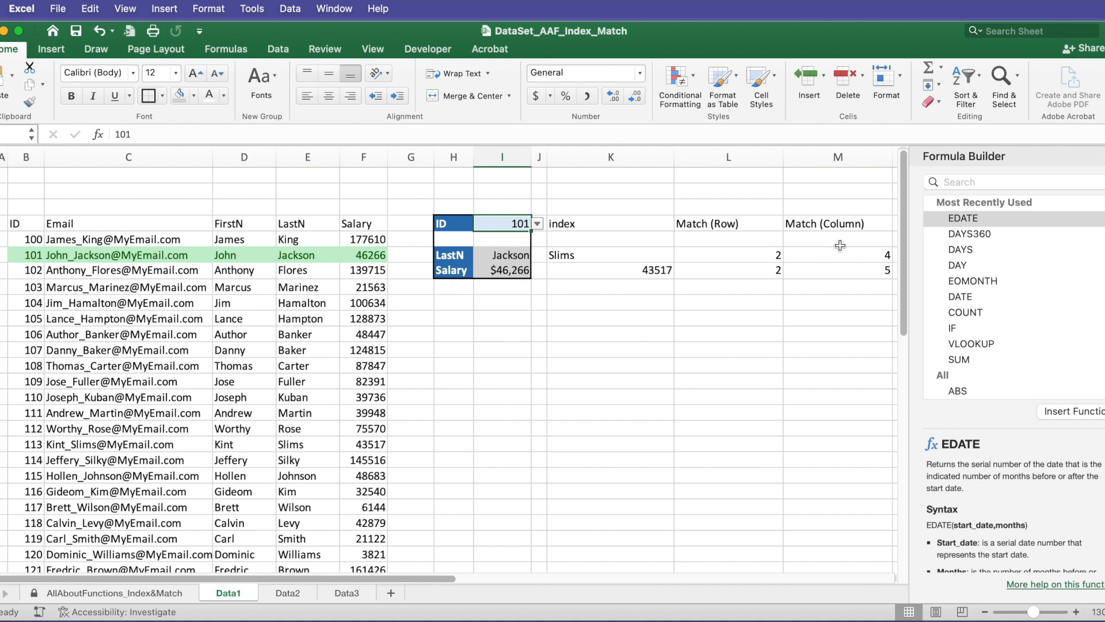
Close the Formula Builder and switch to the AllAboutFunctions_Index&Match sheet.
left_click(1104, 156)
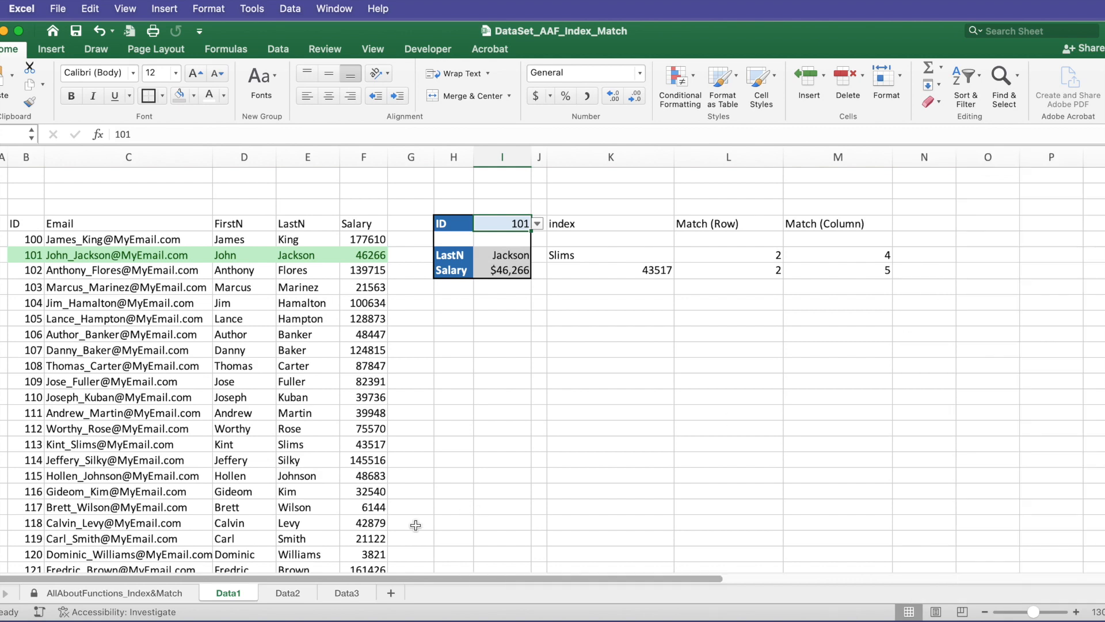
left_click(166, 596)
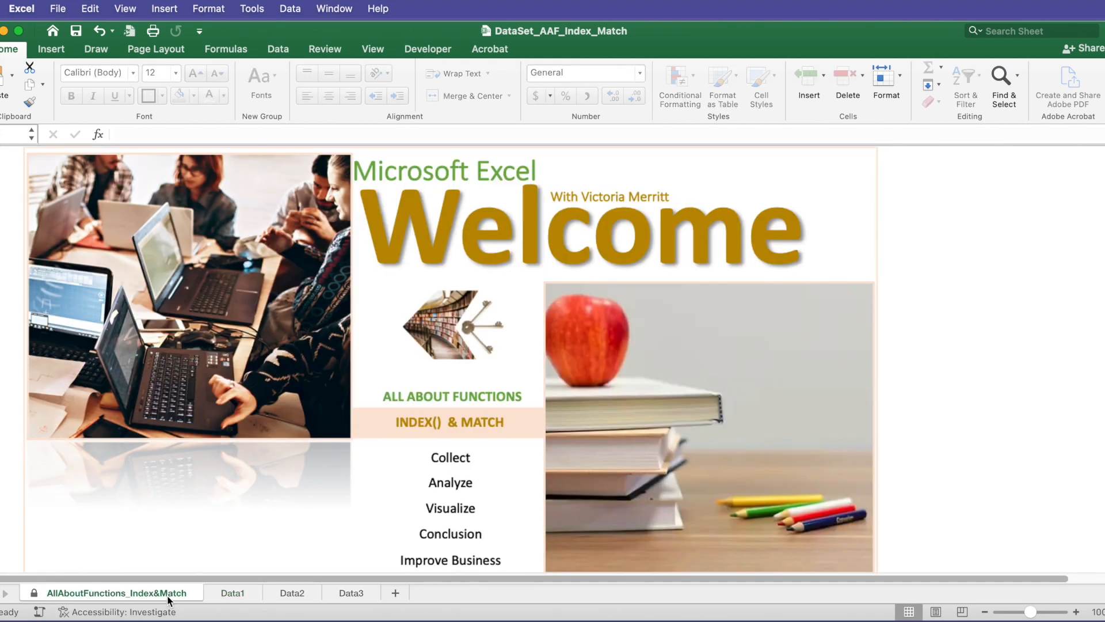